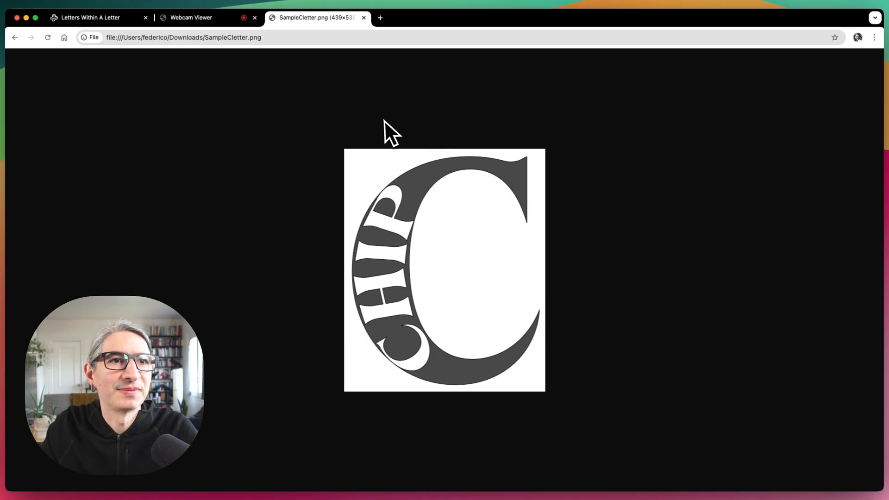
Switch to the Cuttle project, add a text shape centered at the origin (0, 0), and set its text to C
left_click(116, 23)
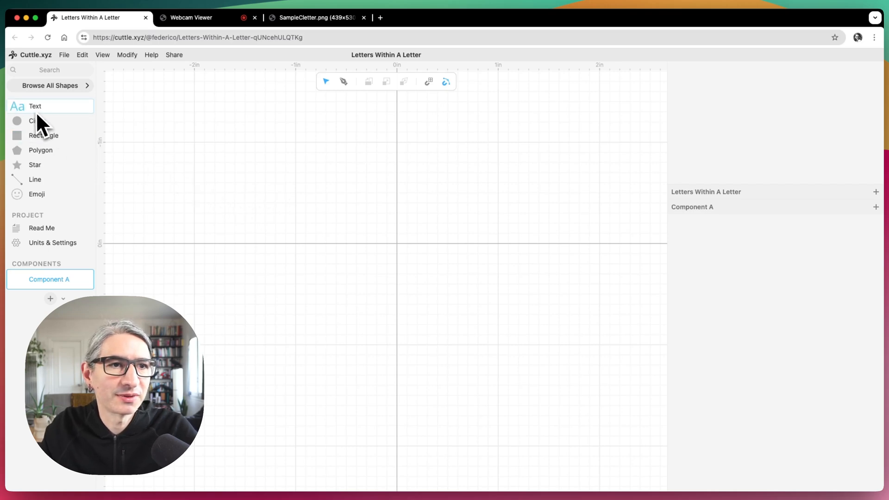
left_click_drag(37, 107, 244, 116)
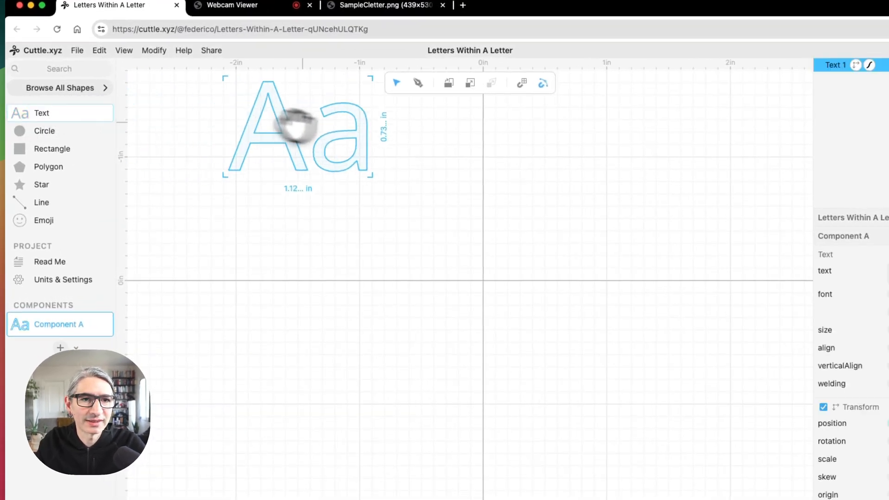
left_click_drag(295, 125, 485, 280)
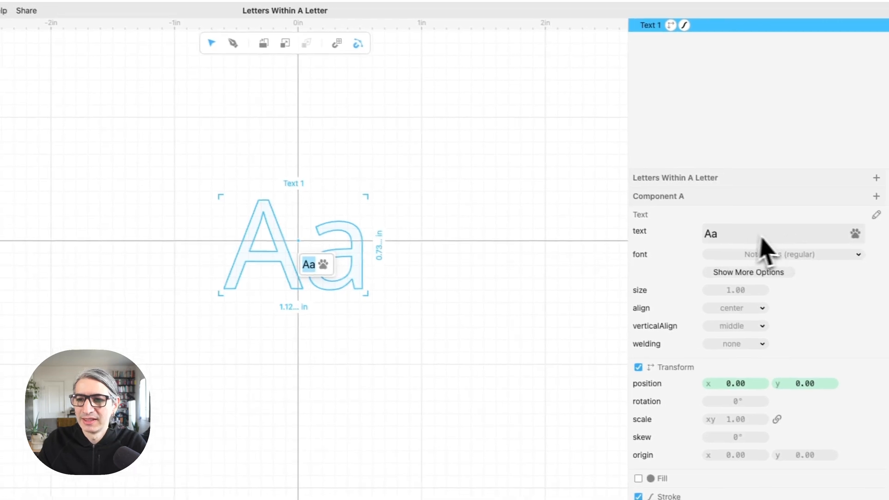
left_click_drag(792, 245, 735, 245)
type("C")
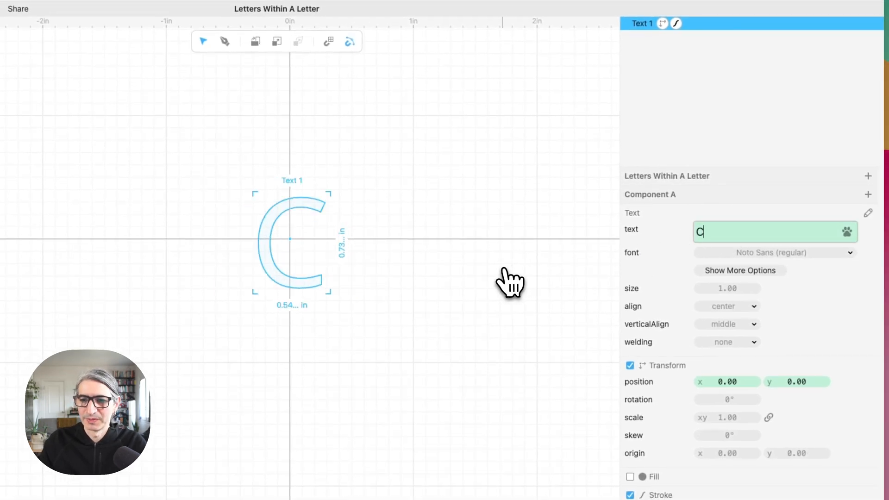
Set the width of the letter C to 2 inches
left_click(296, 305)
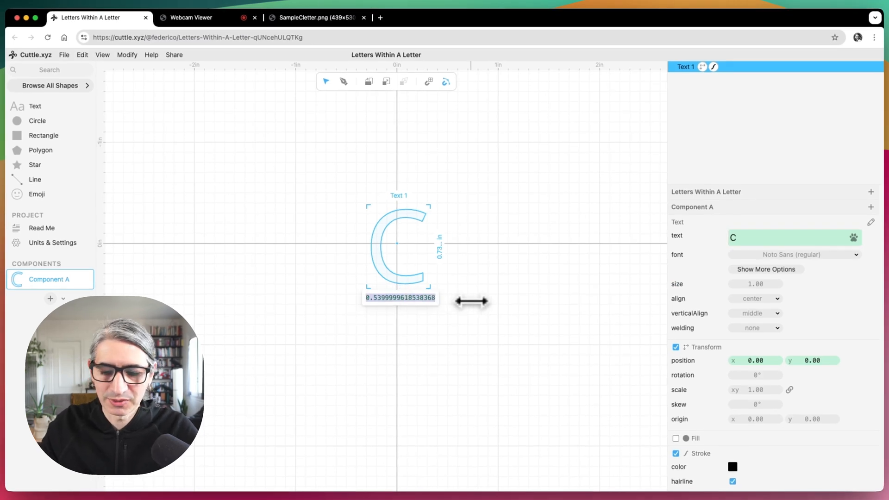
key("Return")
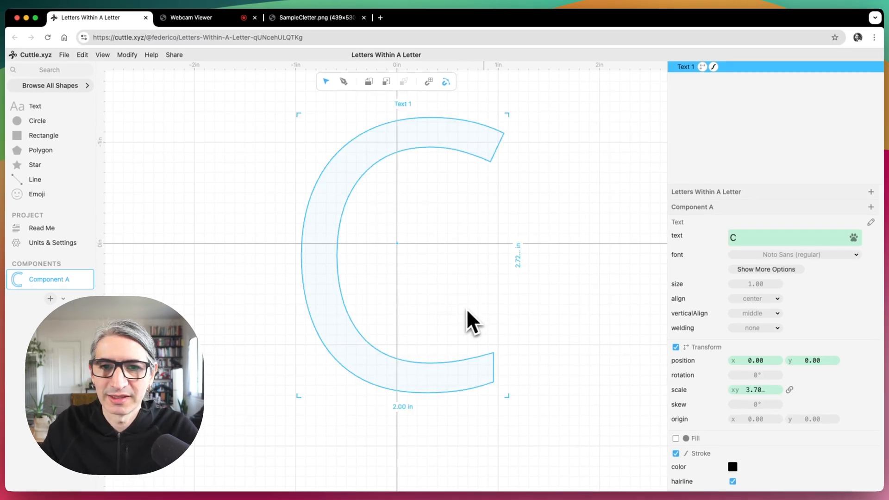
scroll(481, 326, "up", 1)
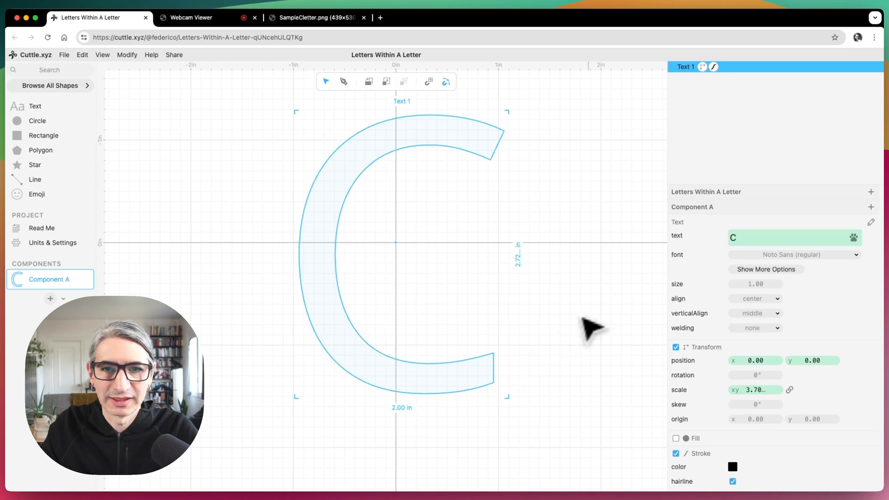
scroll(585, 321, "down", 3)
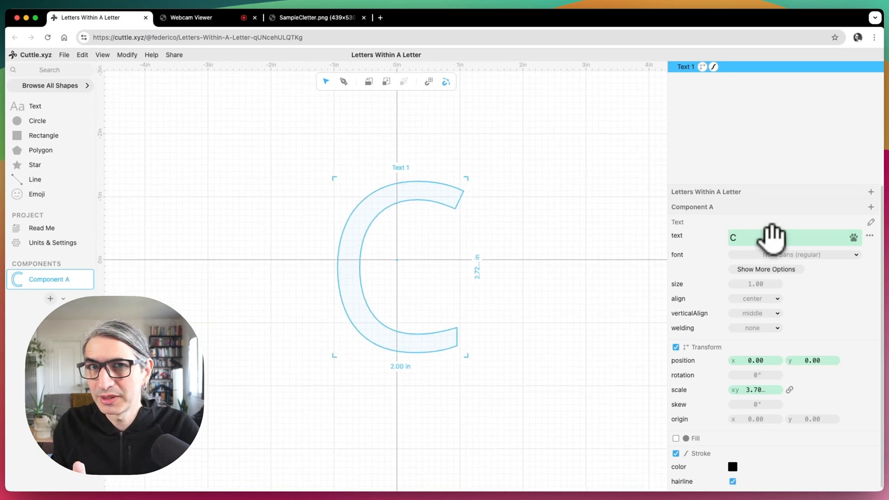
Check the sample letter image in the browser and try the Gravitas One font on the letter C
left_click(316, 19)
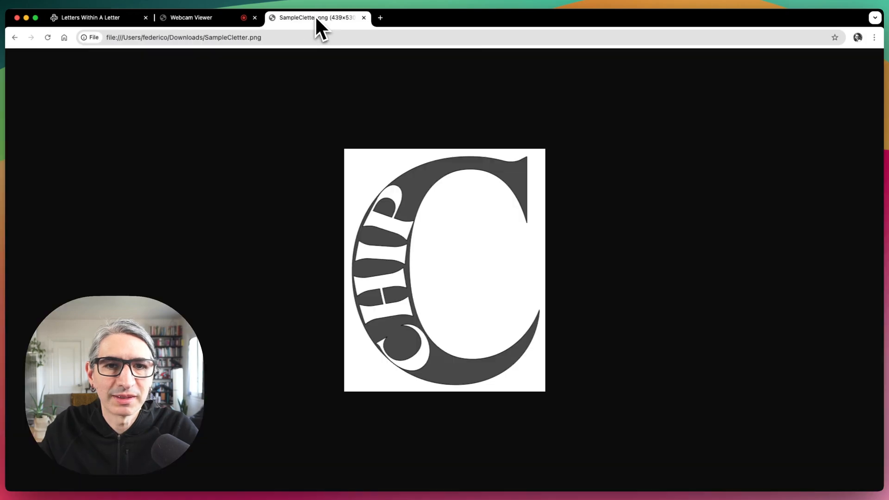
left_click(127, 17)
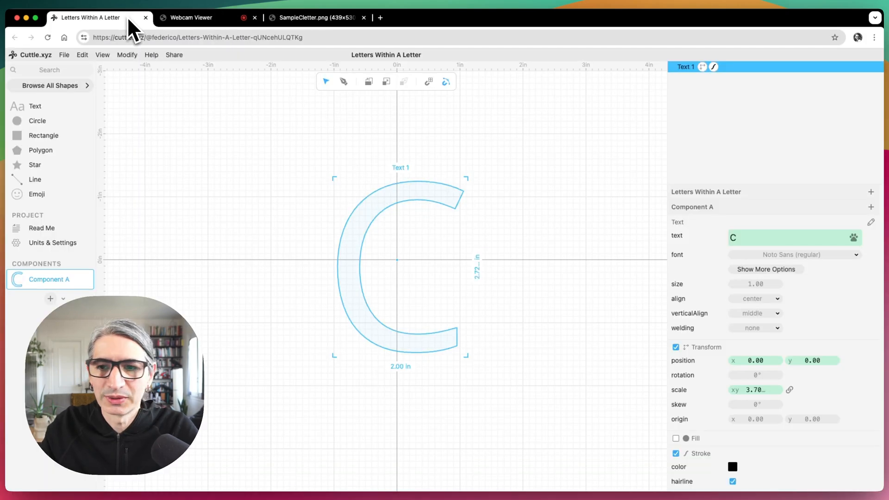
left_click(806, 257)
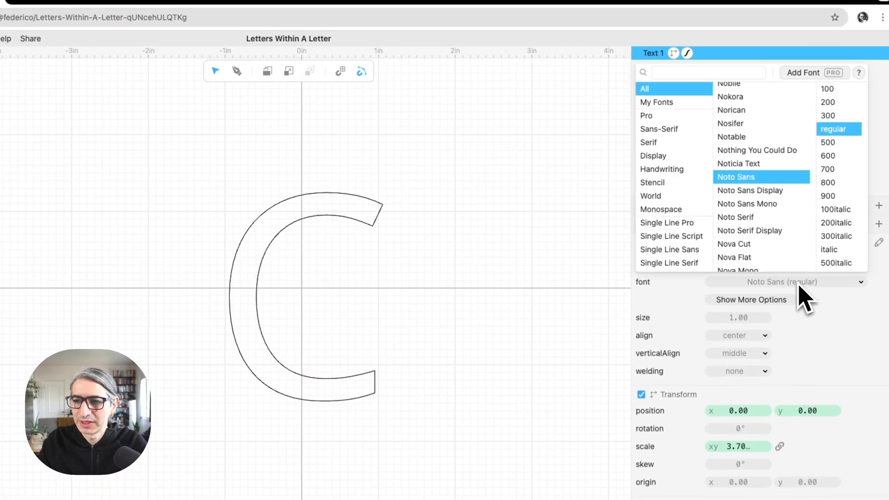
left_click(747, 72)
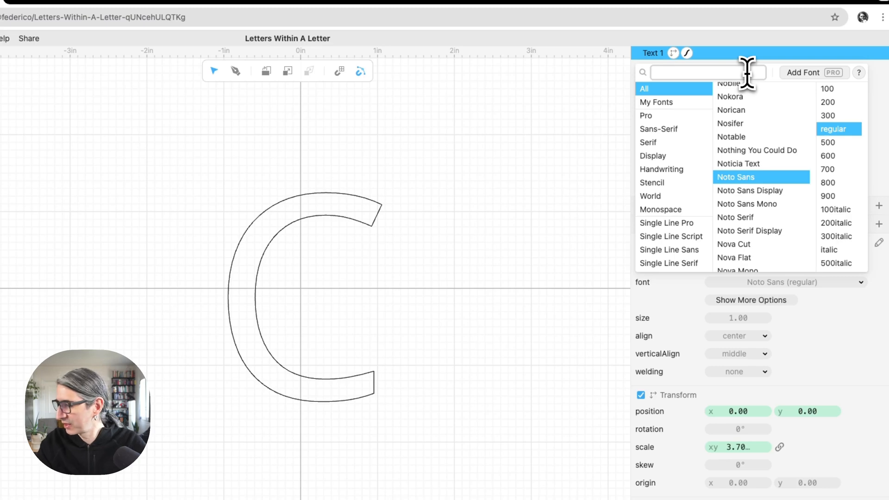
type("gra")
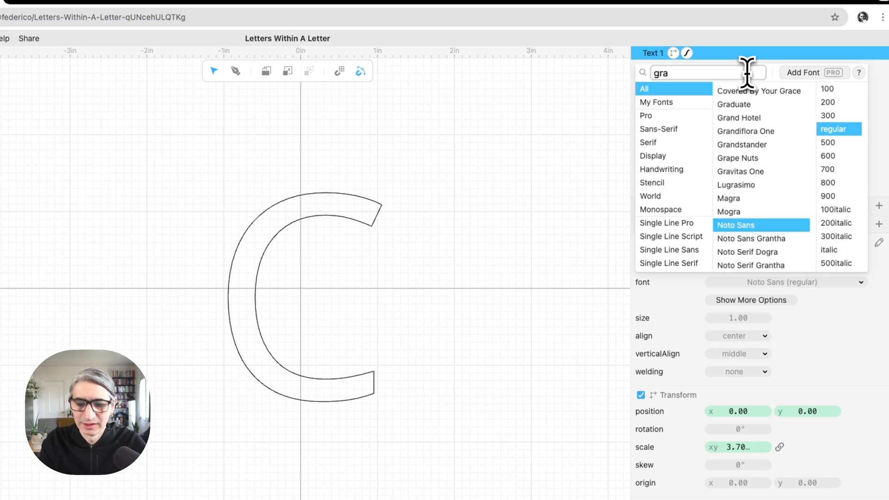
type("vi")
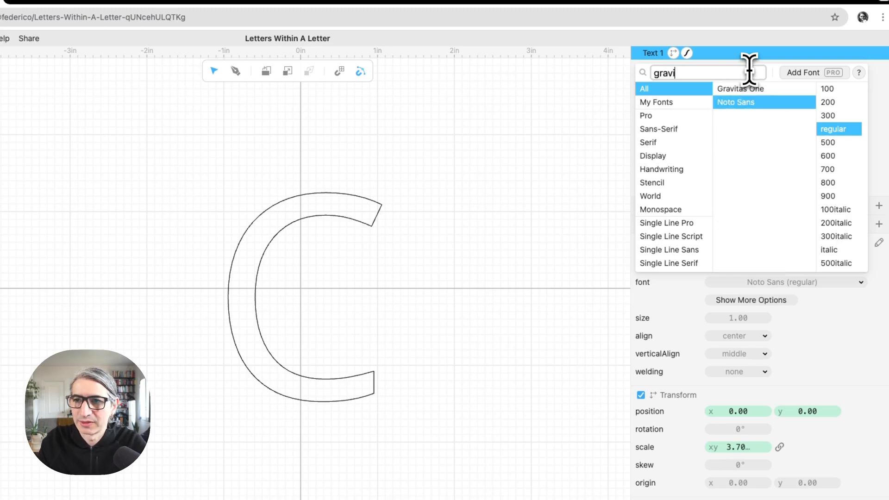
left_click(753, 90)
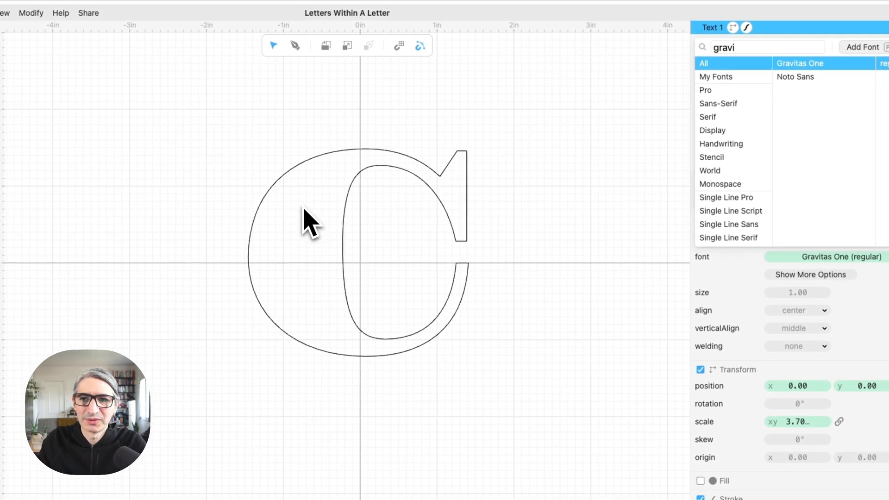
Try the Playfair Display font on the letter C at its heaviest upright weight, 900
double_click(757, 47)
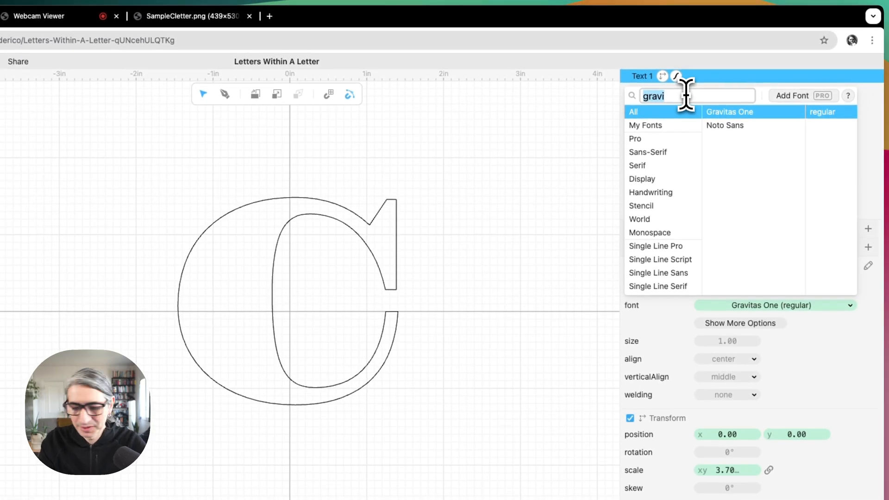
type("p")
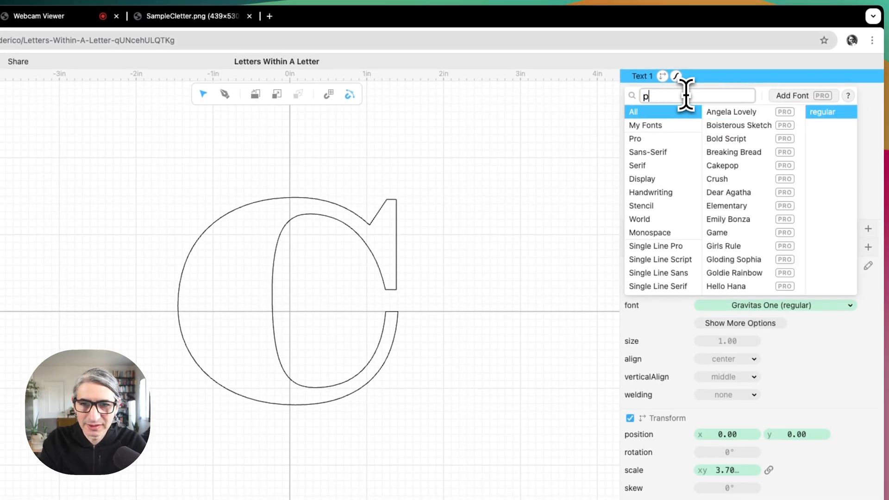
type("layf")
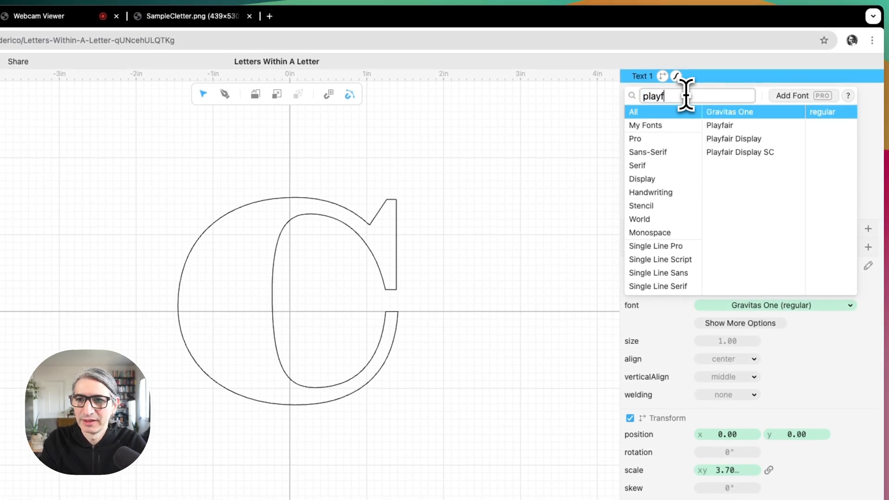
left_click(761, 139)
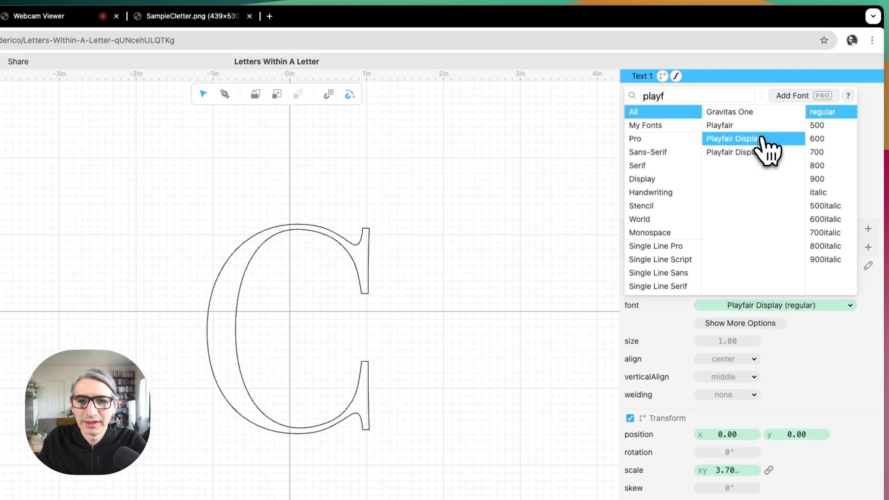
left_click(819, 153)
left_click(827, 179)
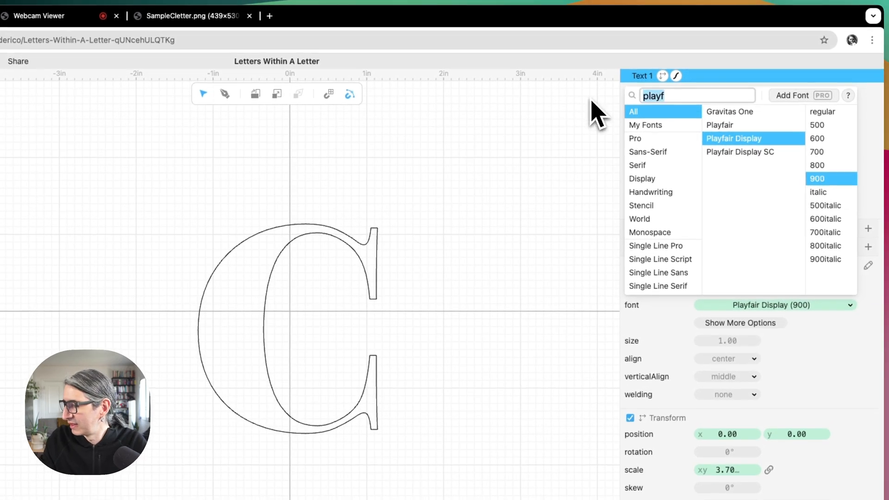
Try the Frank Ruhl Libre font on the letter C, going through heavier weights up to 900
type("frank")
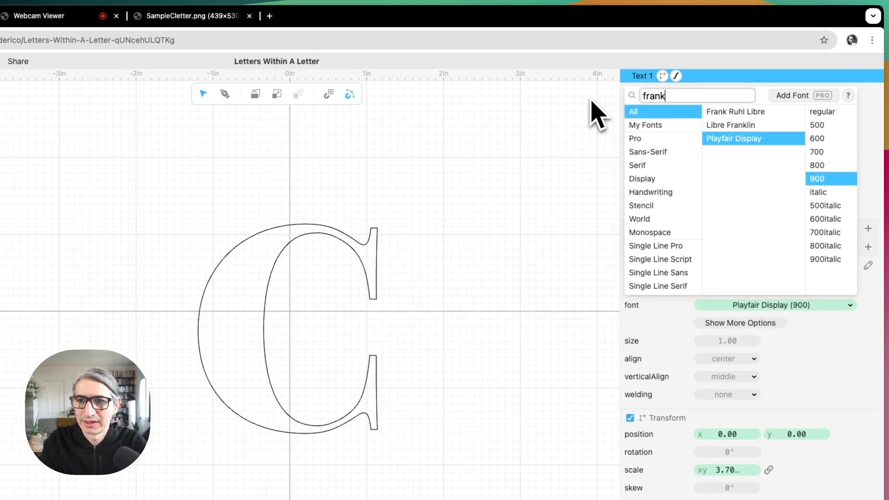
left_click(741, 112)
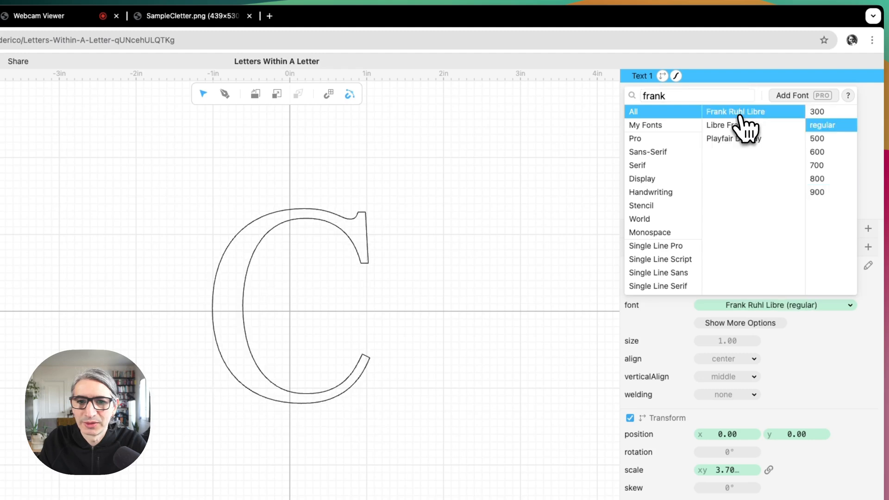
left_click(817, 138)
left_click(819, 153)
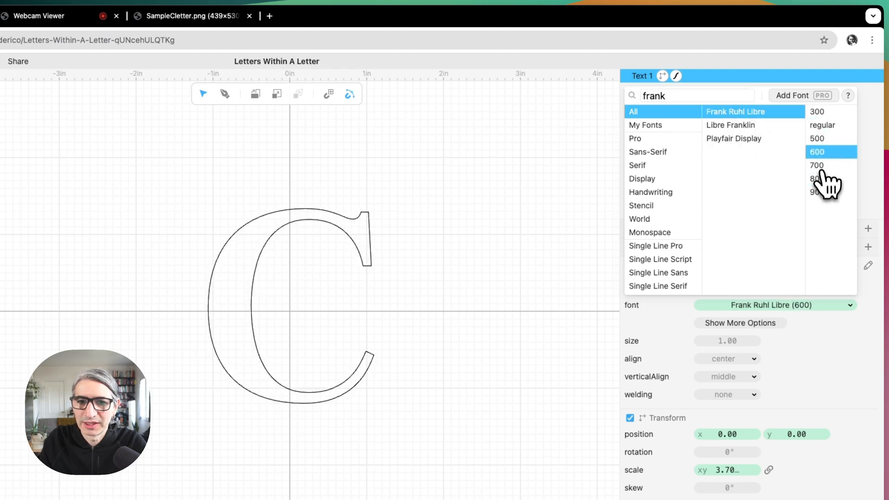
left_click(822, 180)
left_click(825, 194)
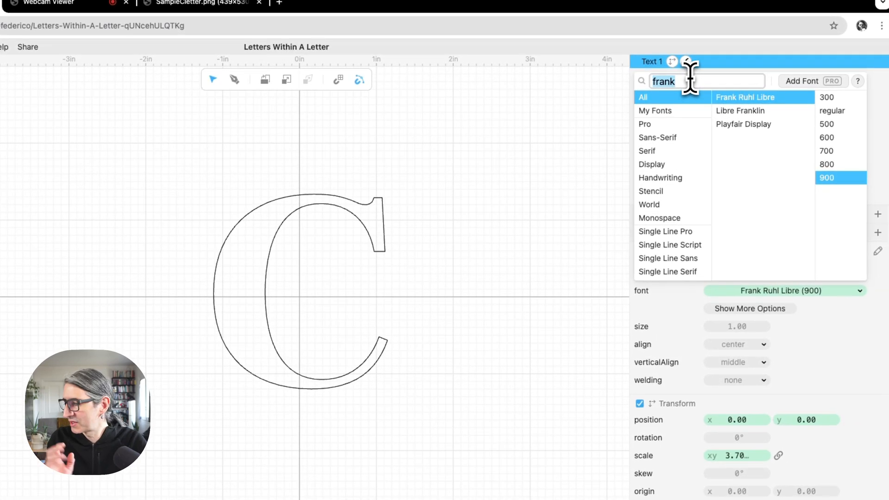
Set the font of the letter C to Gravitas One and deselect the letter
type("gravi")
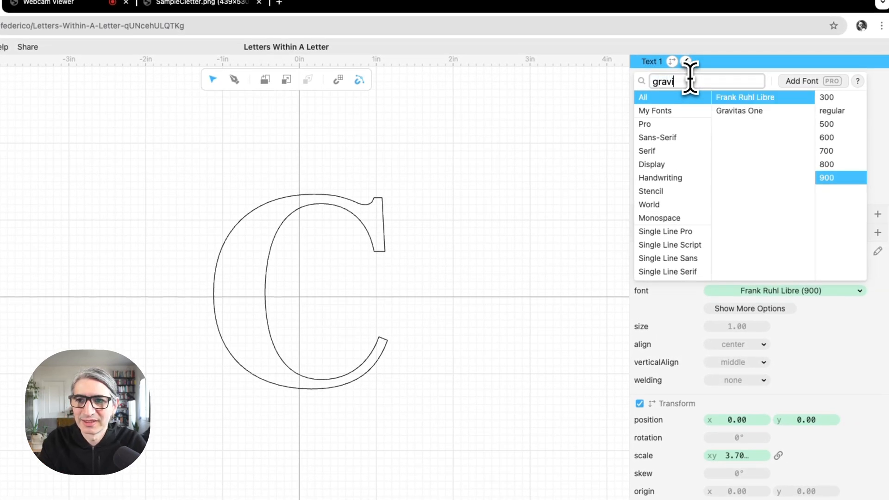
key("Down")
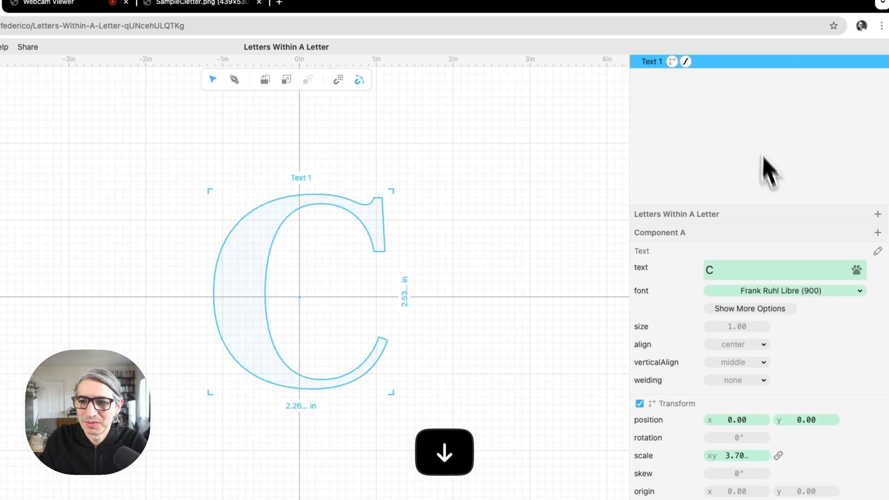
left_click(788, 292)
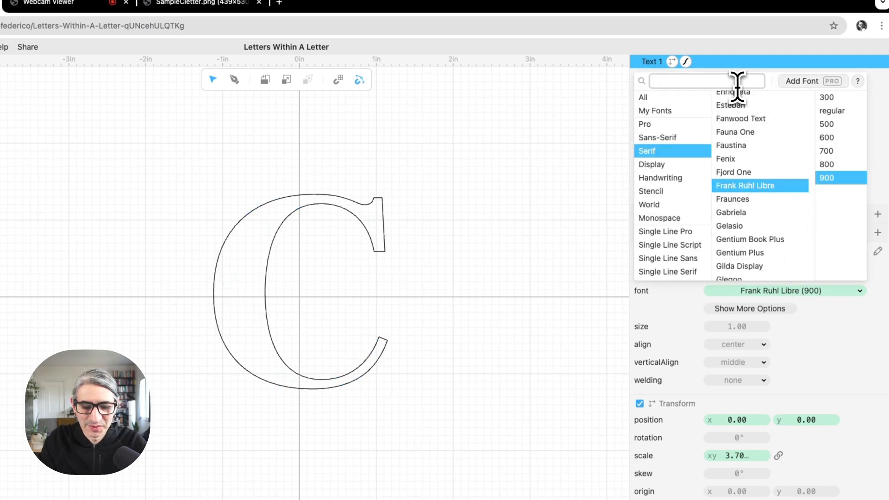
type("gravi")
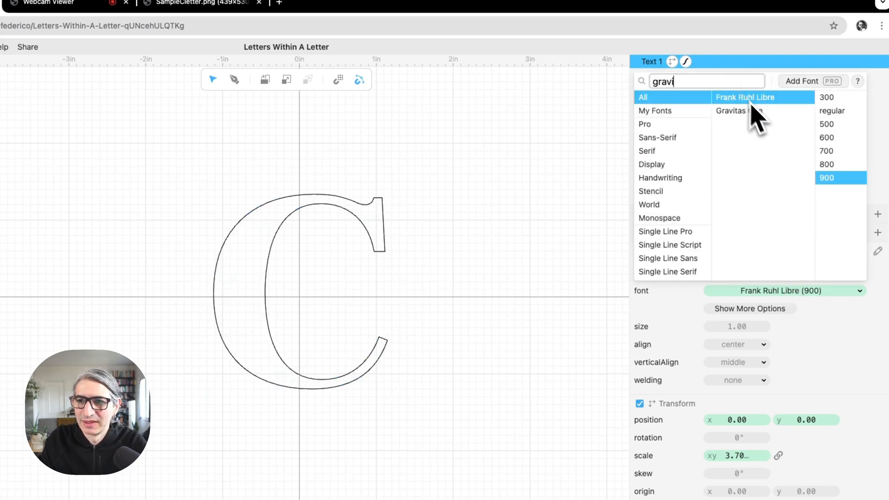
left_click(758, 114)
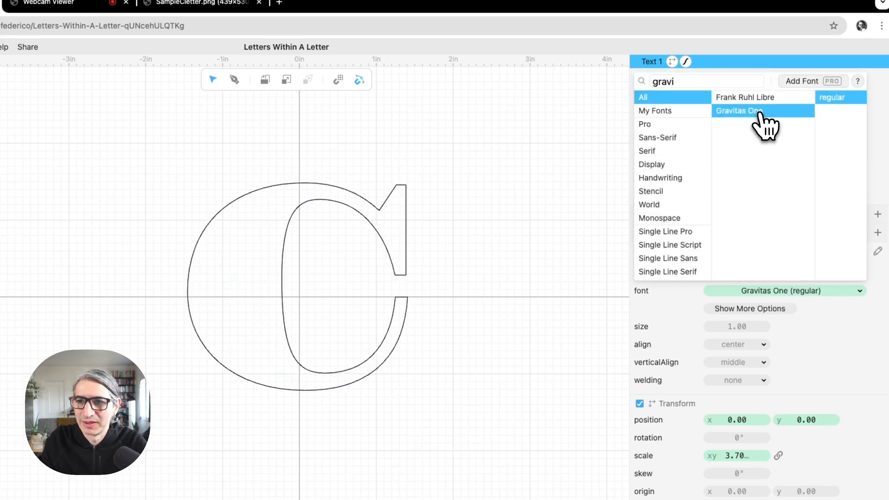
left_click(524, 171)
left_click(298, 148)
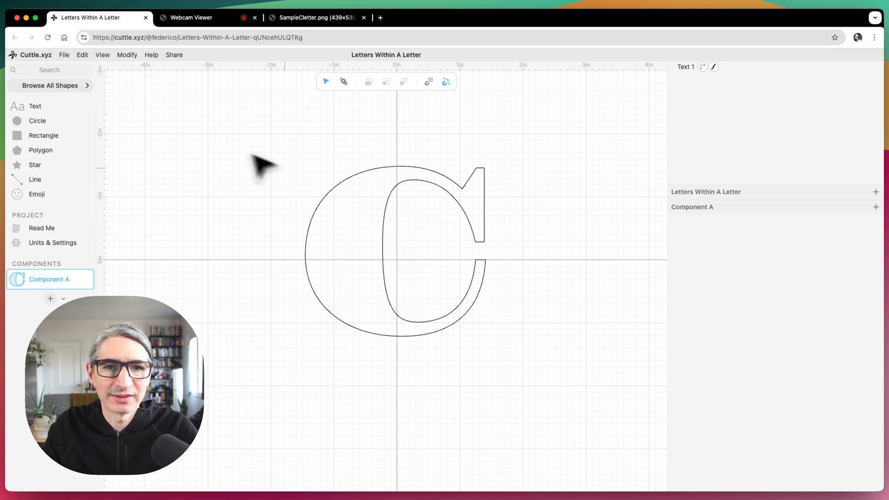
Search the shape library for text, add a Custom Warped Text shape centred at the origin, and clear the search
left_click(66, 70)
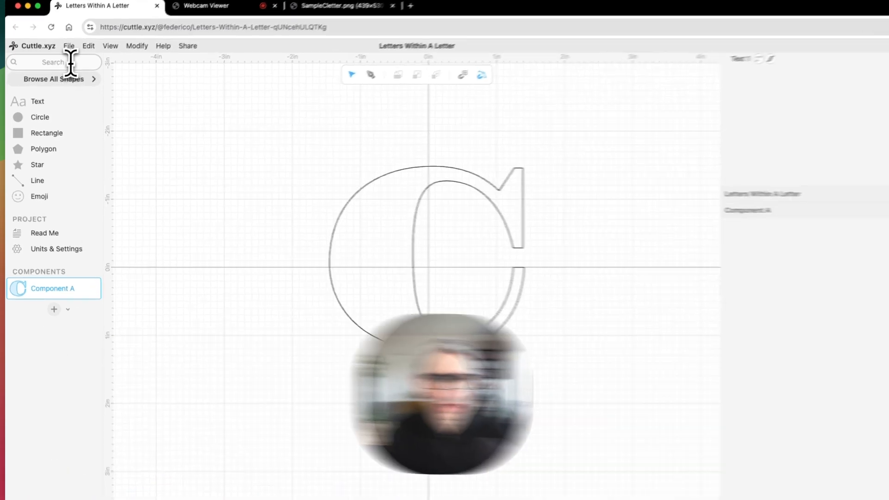
type("text")
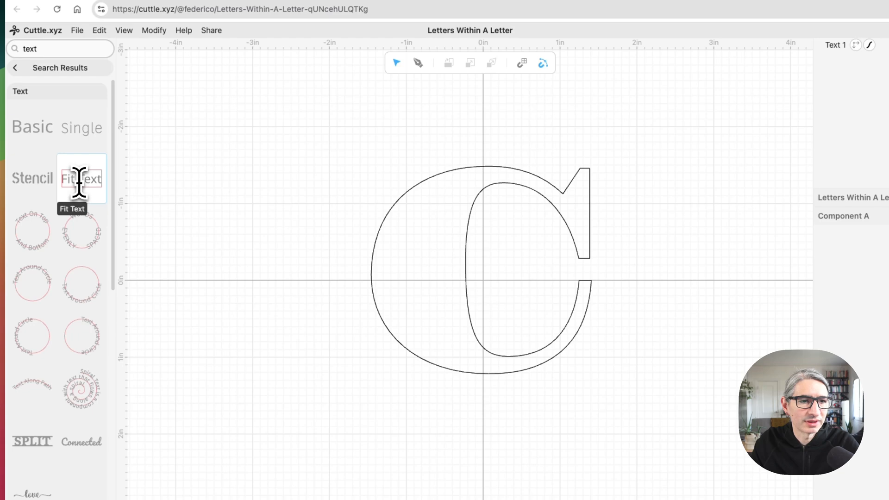
scroll(79, 179, "down", 6)
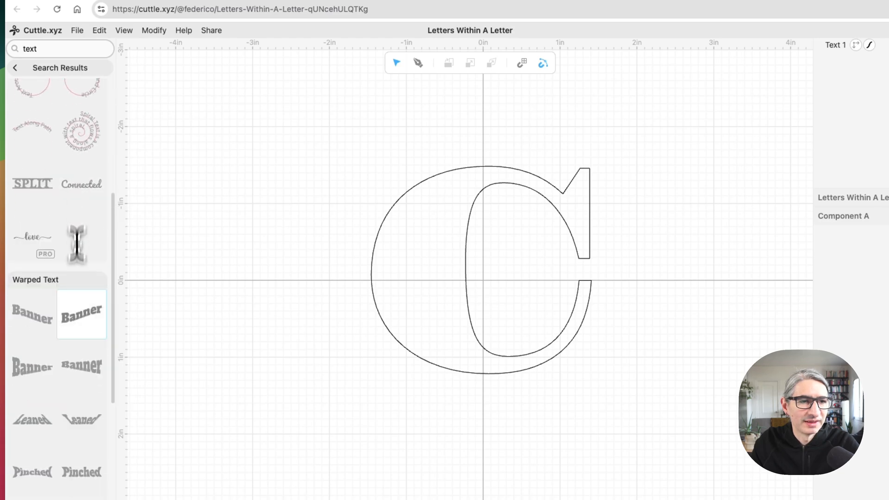
scroll(77, 240, "down", 3)
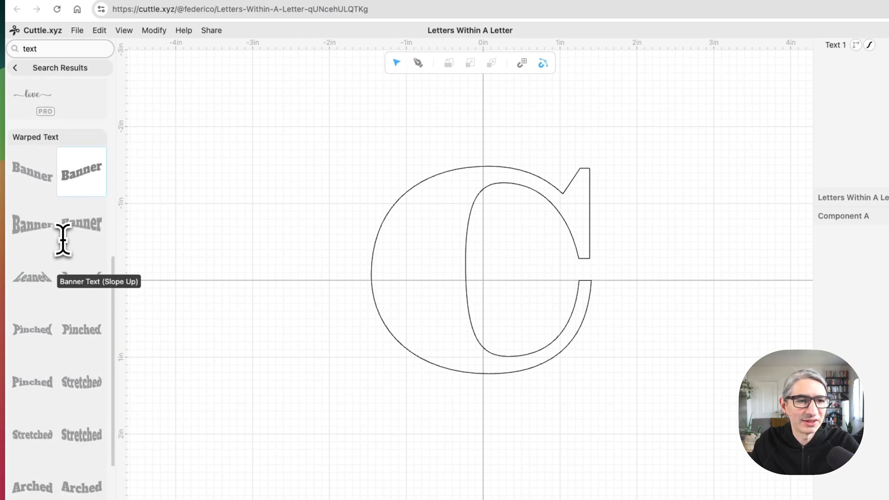
scroll(63, 239, "down", 3)
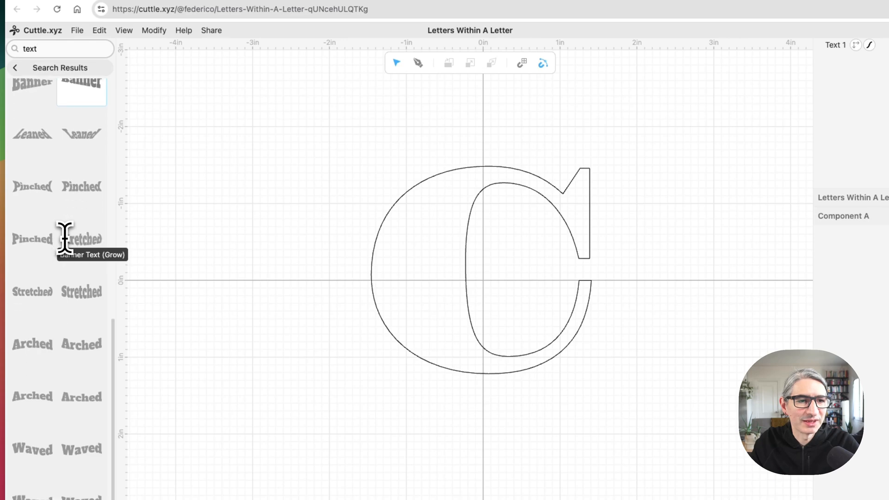
scroll(65, 238, "down", 2)
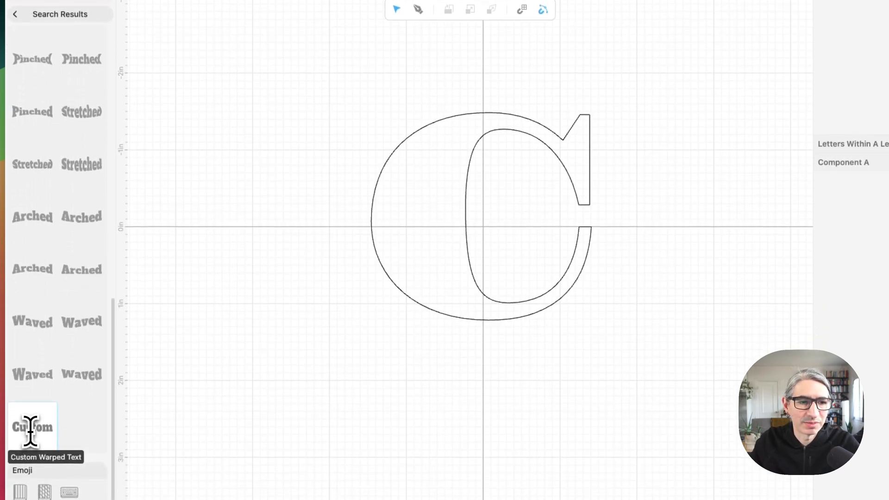
left_click_drag(48, 423, 473, 227)
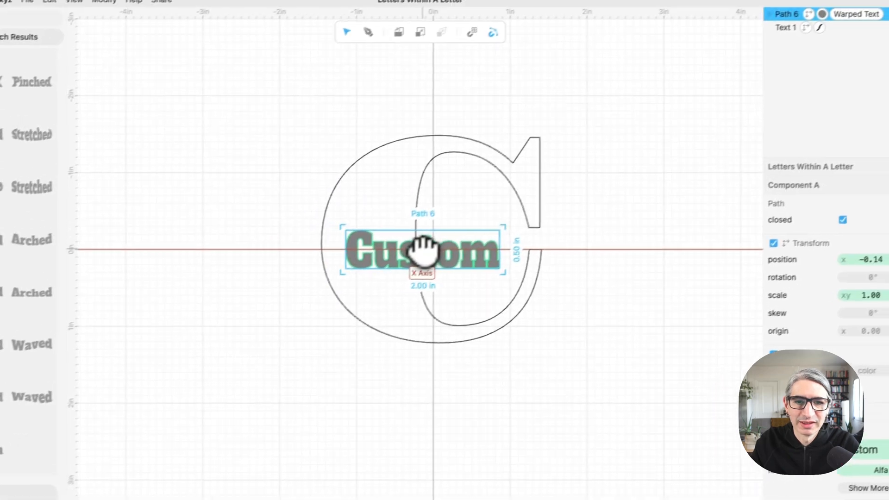
left_click_drag(422, 250, 433, 250)
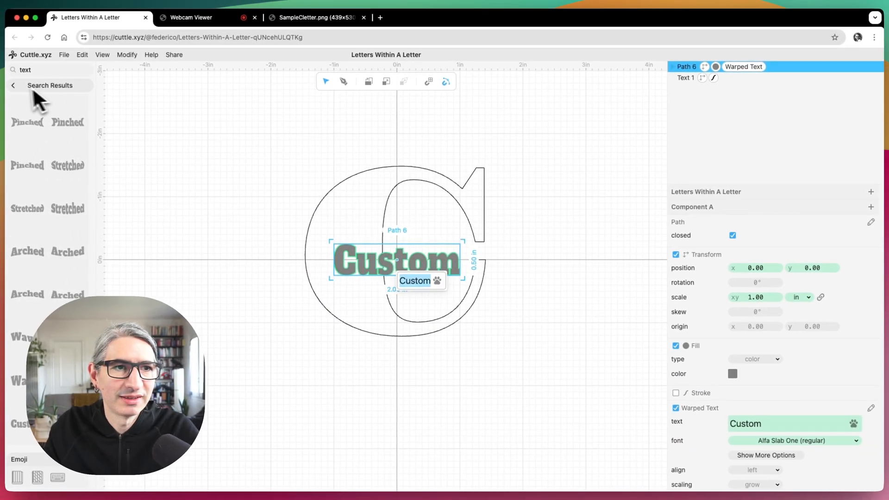
left_click(15, 86)
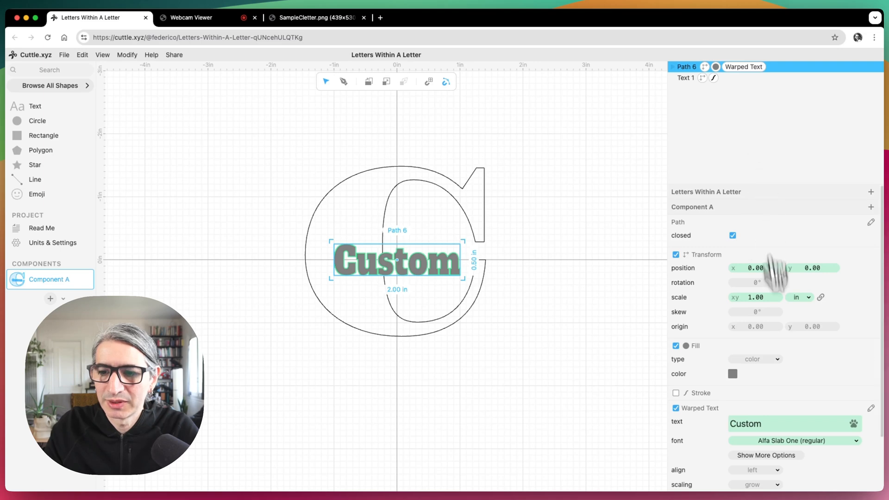
Change the wording of the warped text to CHIP
scroll(787, 224, "down", 3)
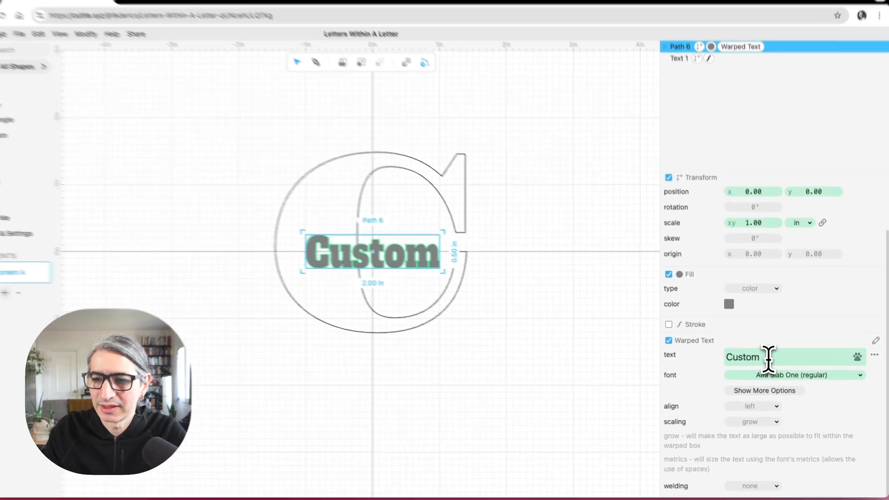
double_click(764, 359)
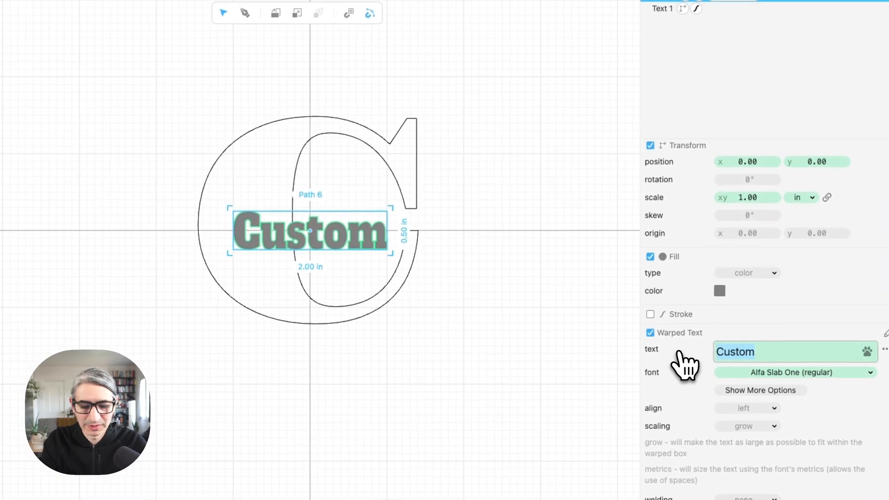
type("CHIP")
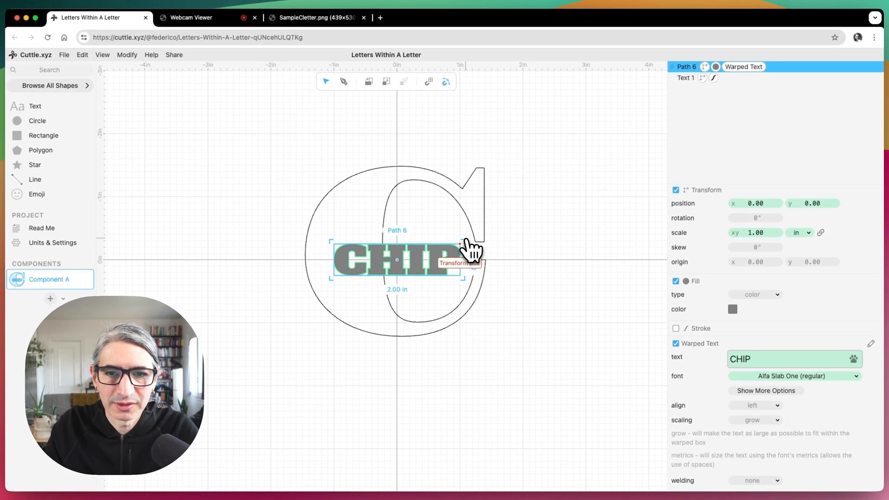
Rotate the CHIP text to 270° and move it into the C's thick stroke, at about x -0.63, y 0.00
left_click_drag(472, 248, 336, 187)
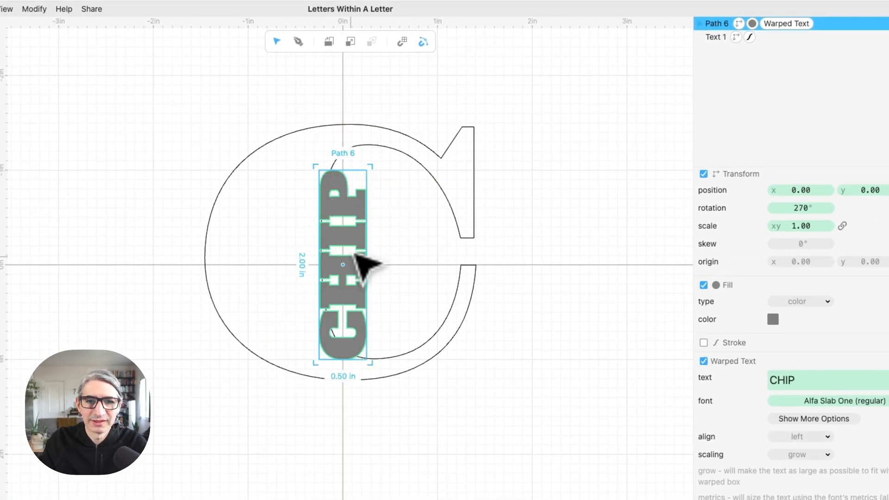
left_click_drag(345, 264, 289, 265)
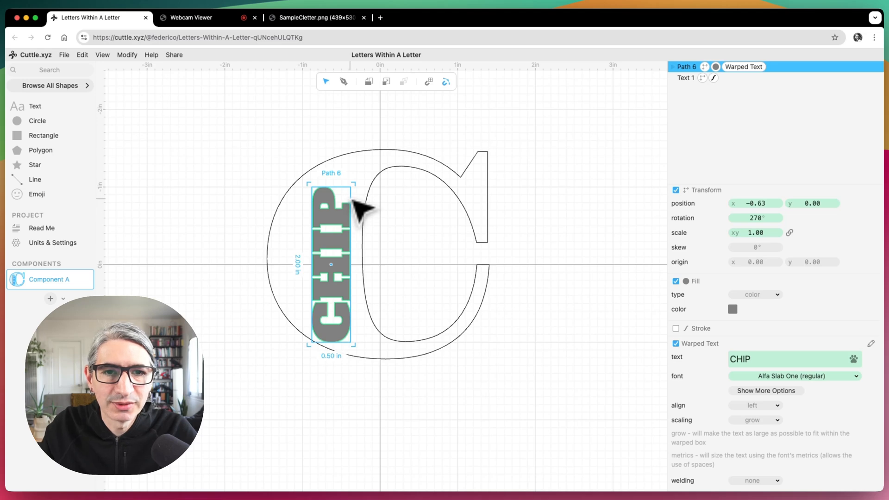
scroll(354, 200, "up", 1)
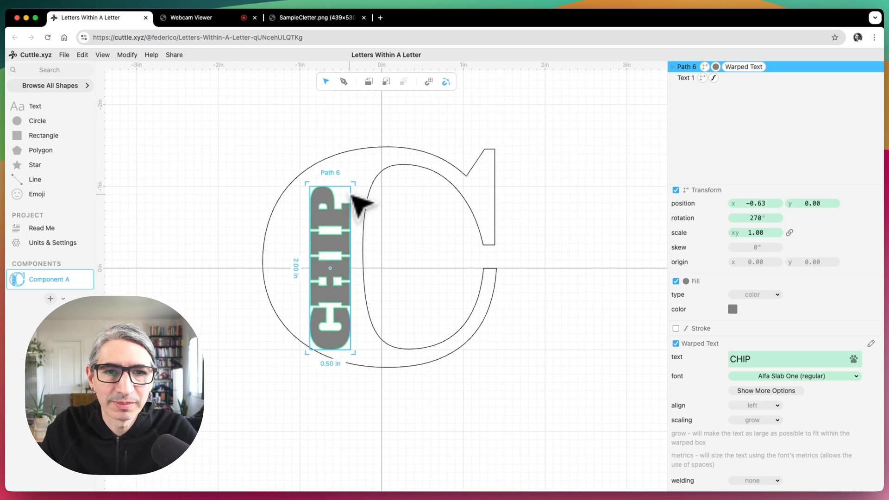
Edit the path around CHIP and bow both long sides toward the C's outer edge so they follow the stroke
left_click(354, 199)
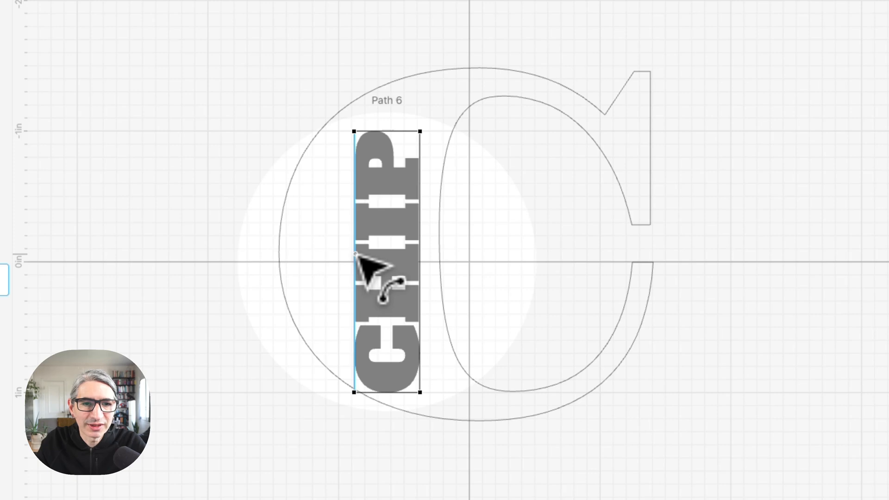
left_click_drag(355, 254, 300, 250)
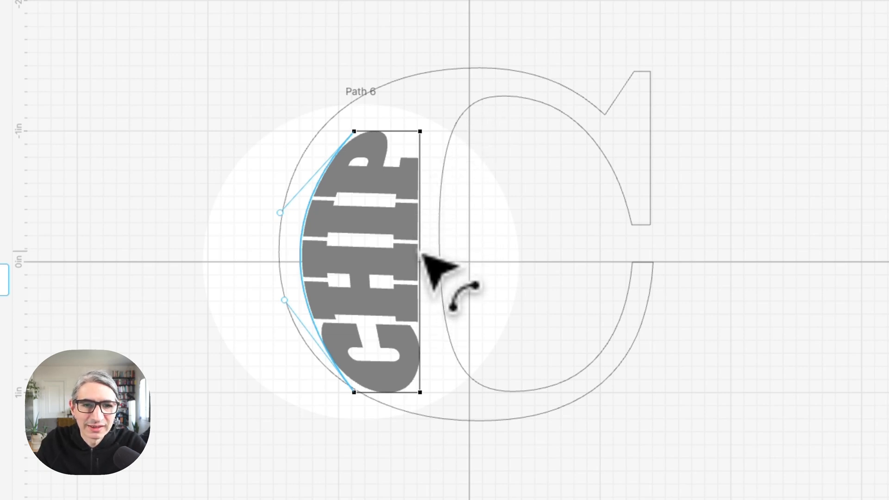
left_click_drag(424, 254, 404, 256)
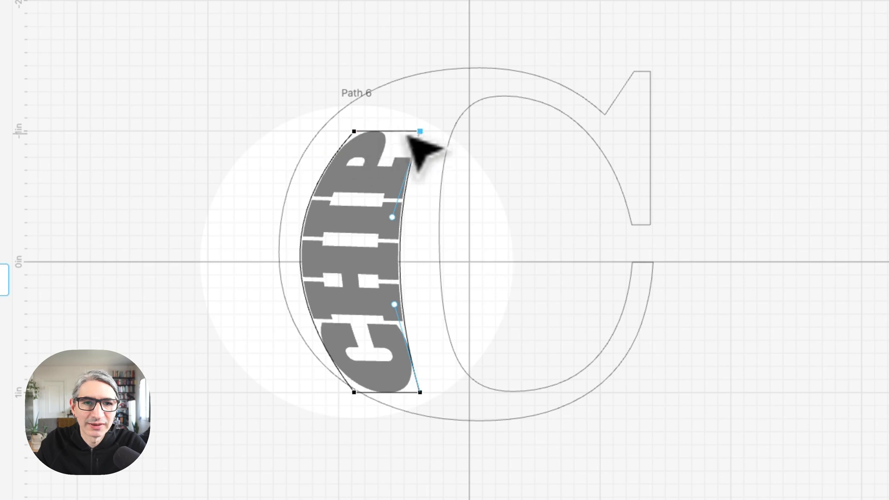
Reposition all four corner anchors of the CHIP path to fill the thick stroke's height and width
left_click_drag(425, 133, 456, 116)
left_click_drag(355, 132, 365, 112)
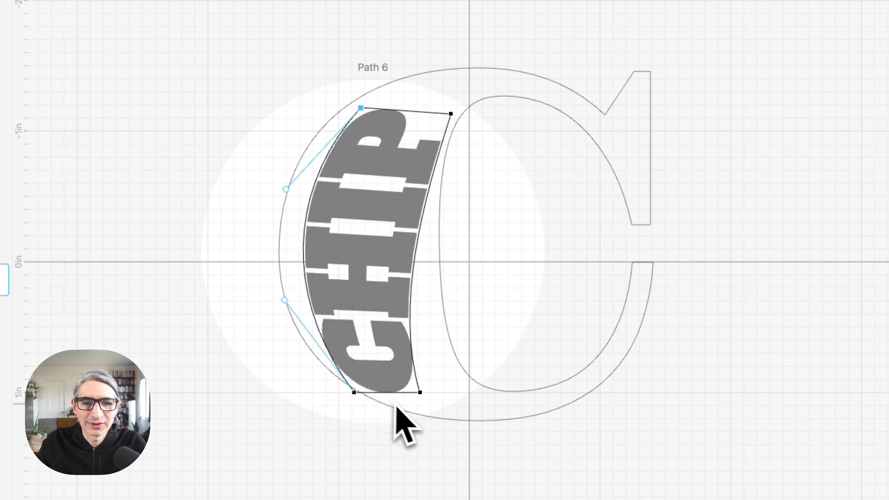
left_click_drag(425, 396, 457, 392)
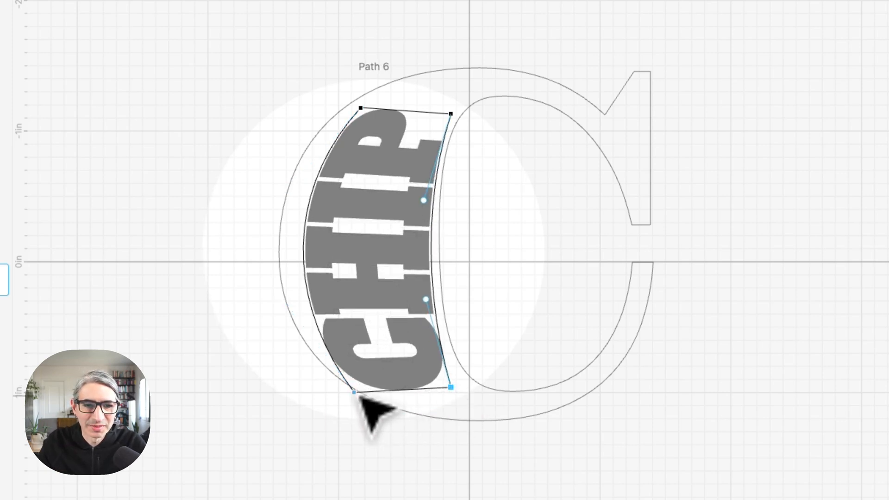
left_click_drag(354, 393, 392, 398)
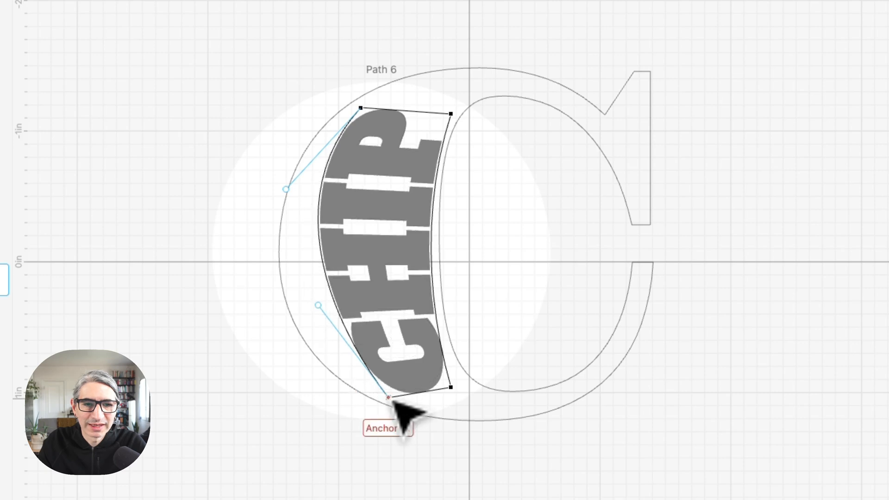
Refine the CHIP path by bowing its outer side further, moving the upper anchors closer together and curving the inner side more
left_click_drag(333, 298, 328, 302)
left_click_drag(323, 310, 318, 321)
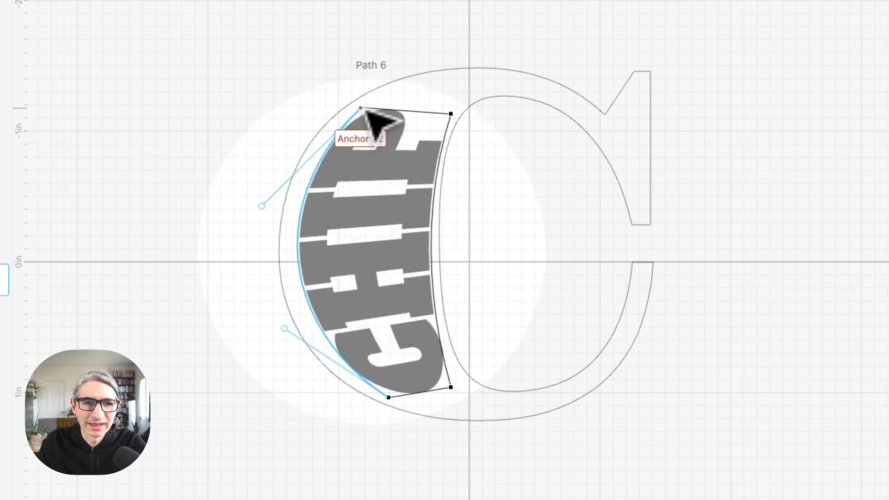
left_click_drag(362, 109, 371, 110)
left_click_drag(449, 115, 444, 114)
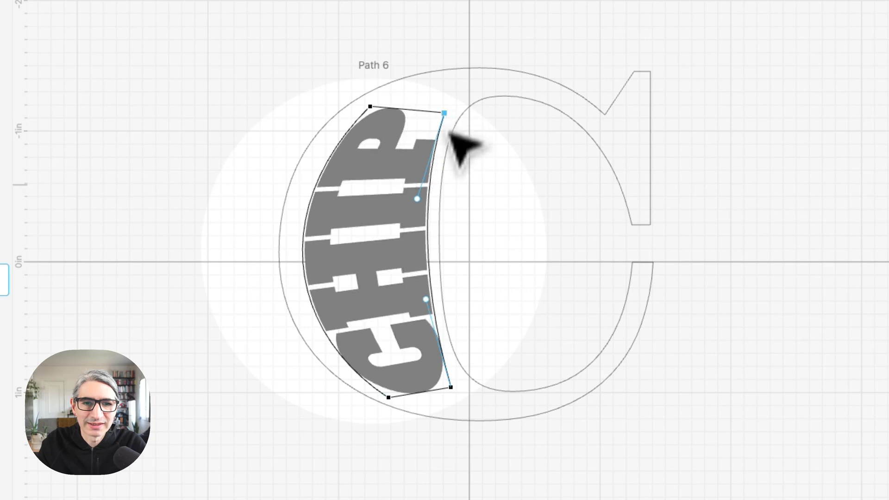
left_click_drag(430, 252, 422, 254)
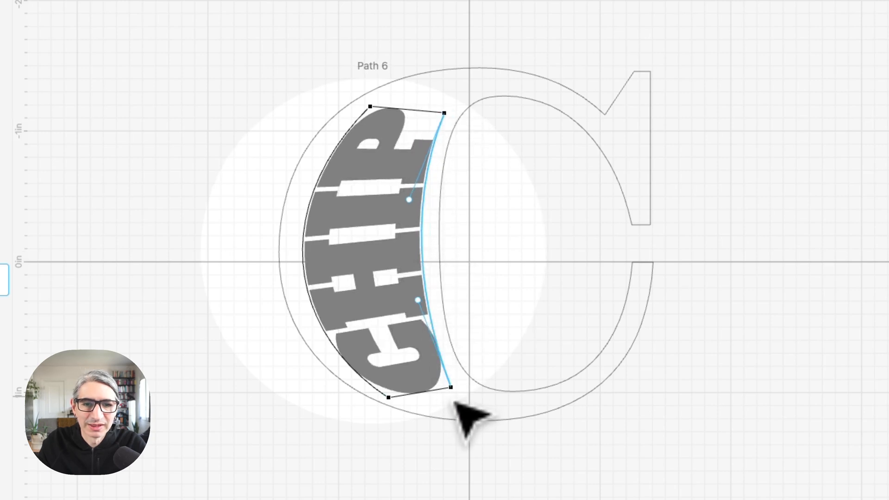
Fine-tune the two lower anchors and the upper outer anchor of the CHIP path, and leave path editing
left_click_drag(451, 388, 455, 387)
left_click_drag(388, 397, 391, 402)
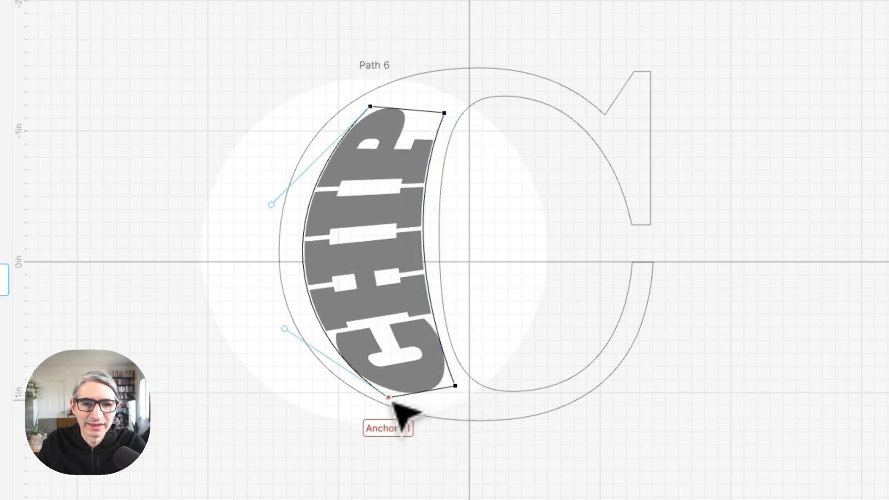
left_click_drag(370, 107, 372, 103)
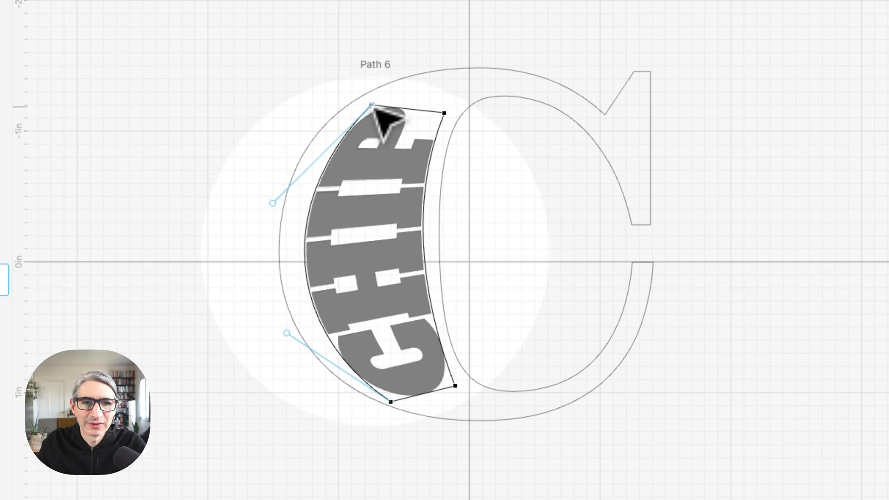
left_click(444, 114)
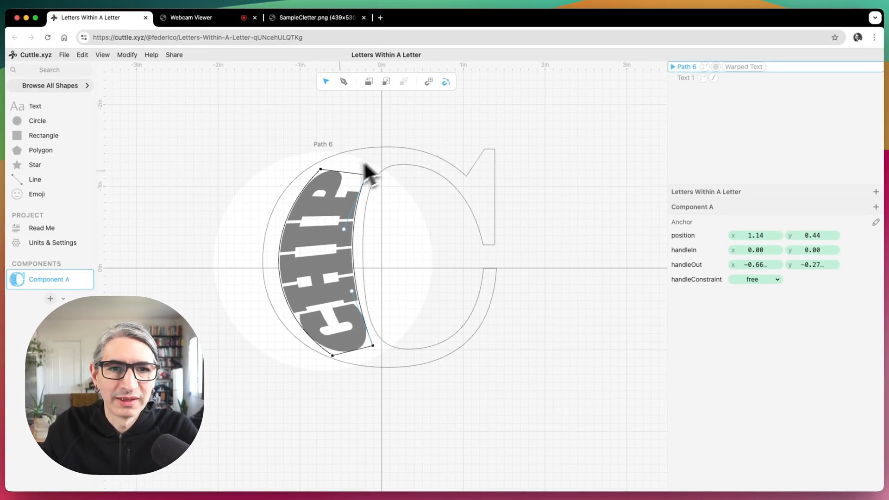
left_click(544, 125)
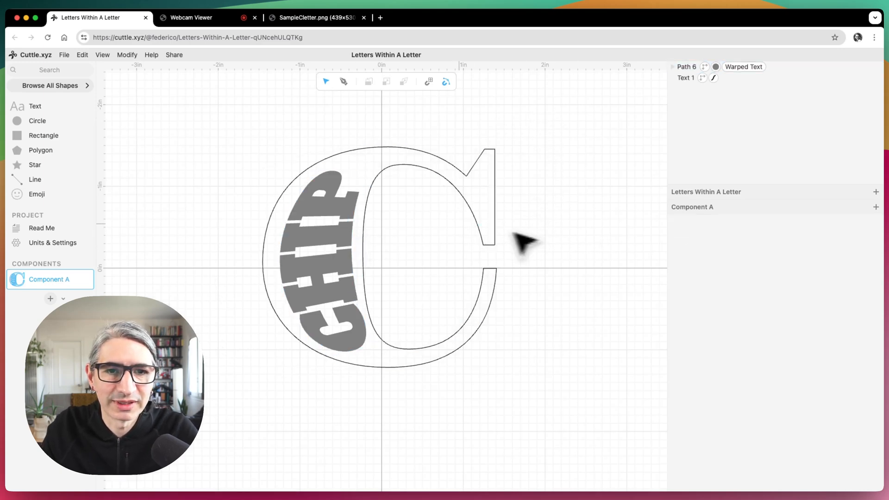
Reopen the CHIP path, nudge its upper inner anchor slightly toward the C's inner edge, and deselect everything
double_click(364, 225)
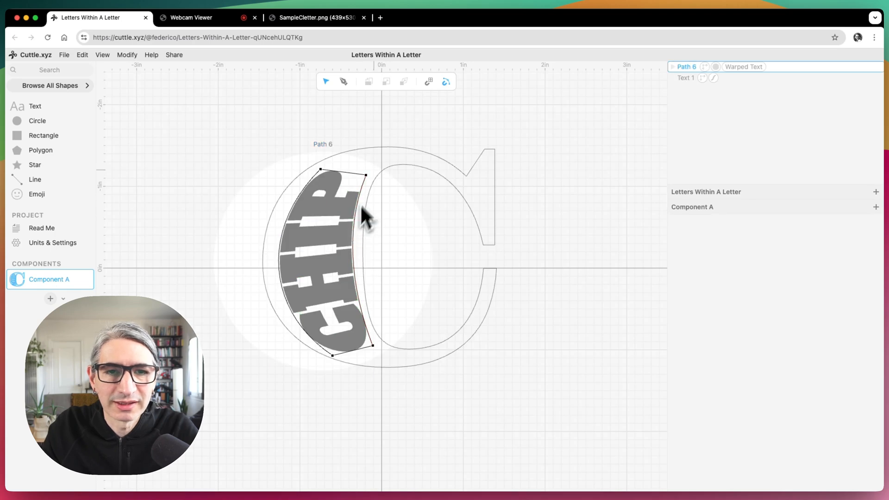
left_click(366, 176)
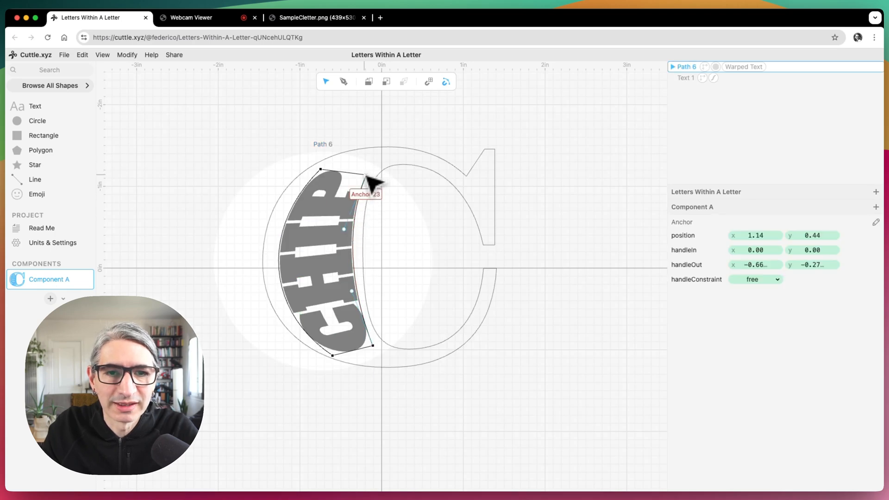
left_click(587, 179)
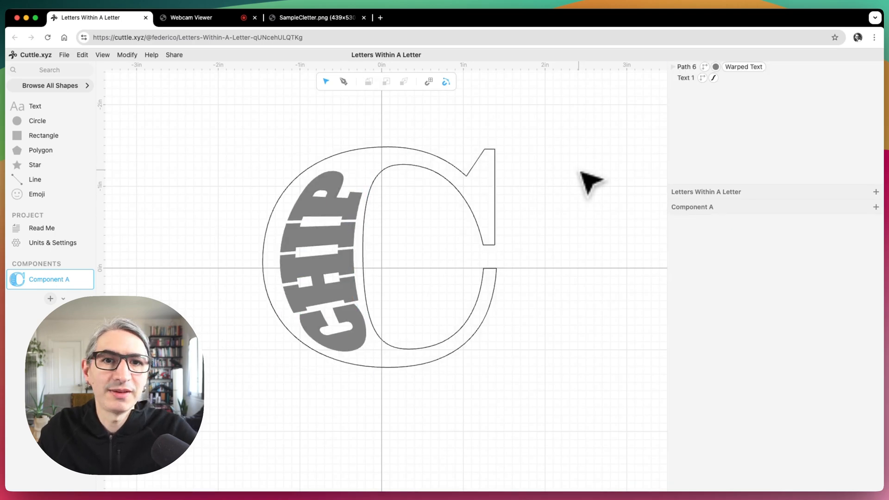
Try a different four-letter name in the warped text and set the wording back to CHIP
left_click(736, 69)
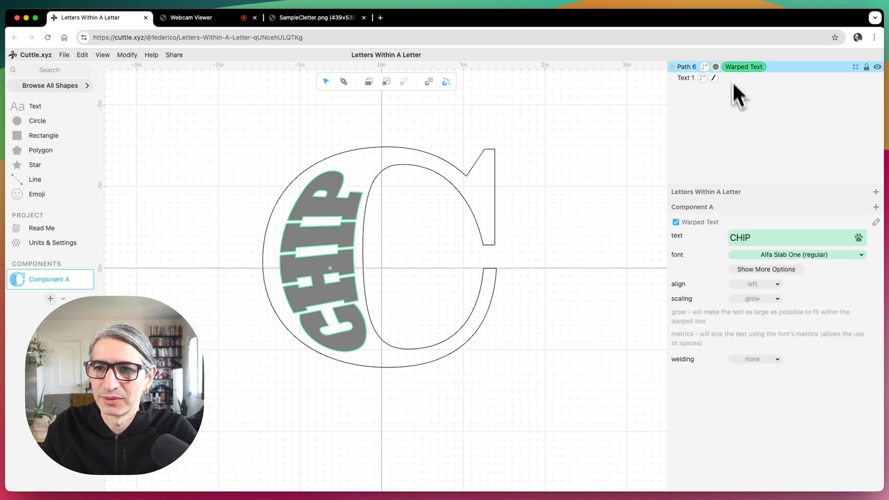
double_click(755, 238)
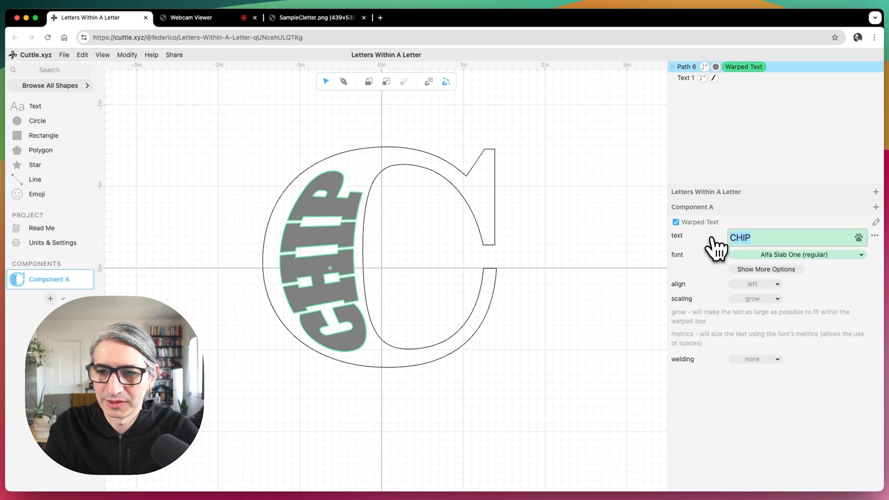
type("LIAM")
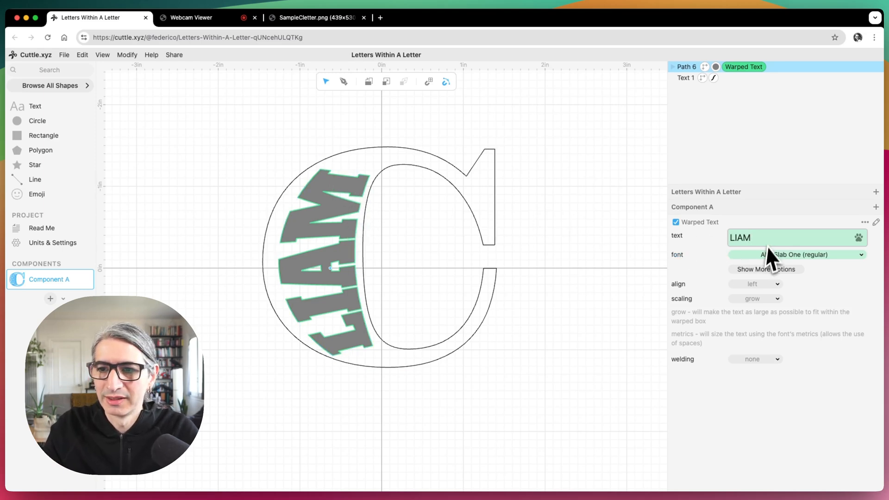
type("CHIP")
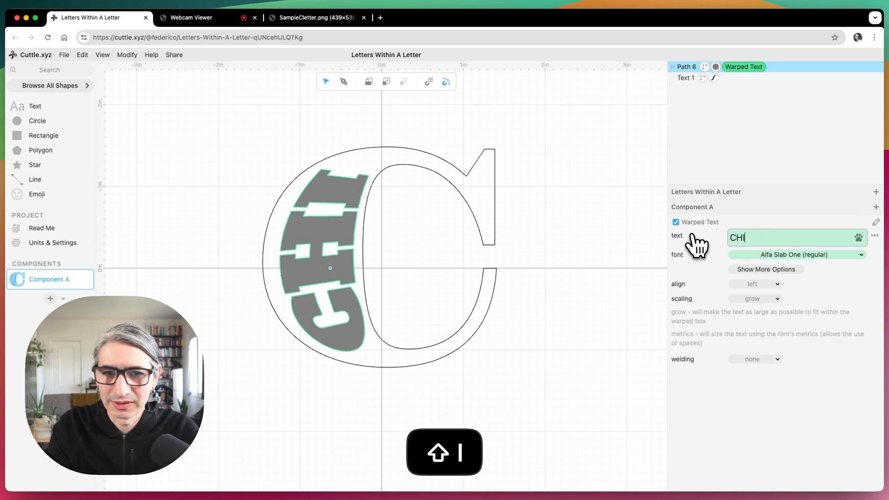
Give the warped CHIP text a blue hairline stroke, remove its fill and deselect it
left_click(544, 178)
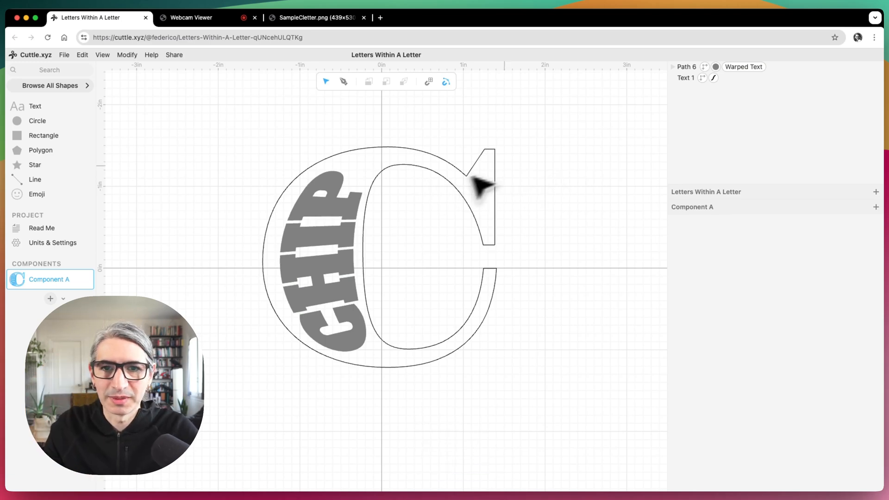
scroll(481, 185, "down", 2)
left_click_drag(508, 175, 518, 194)
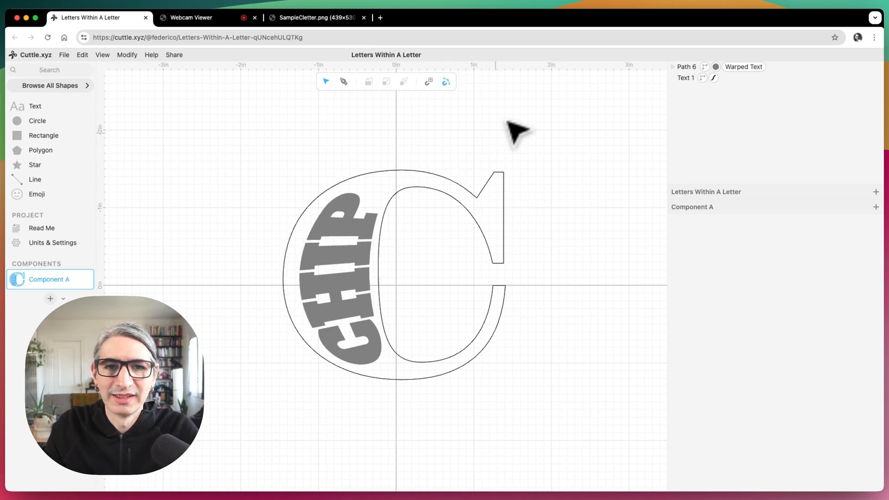
left_click(359, 233)
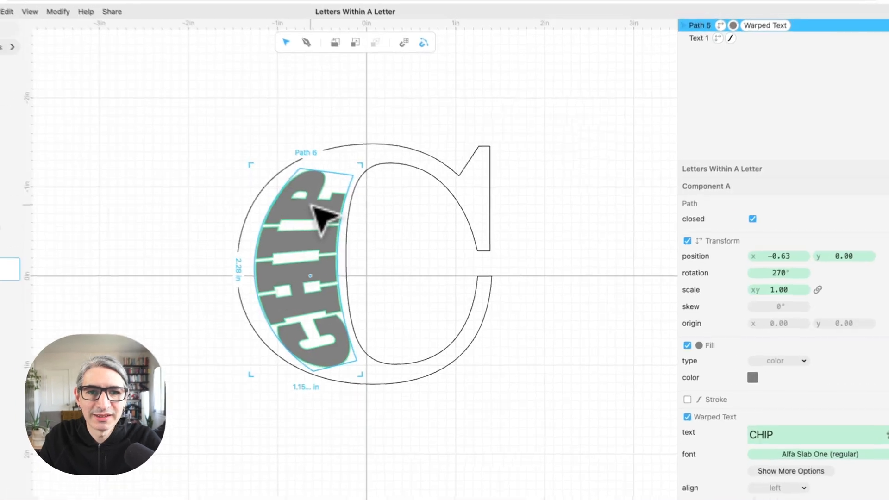
scroll(722, 384, "down", 3)
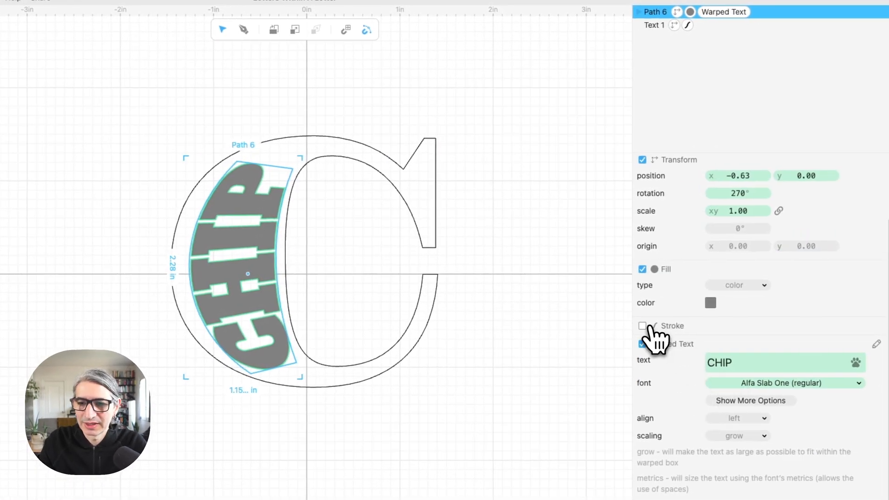
left_click(642, 326)
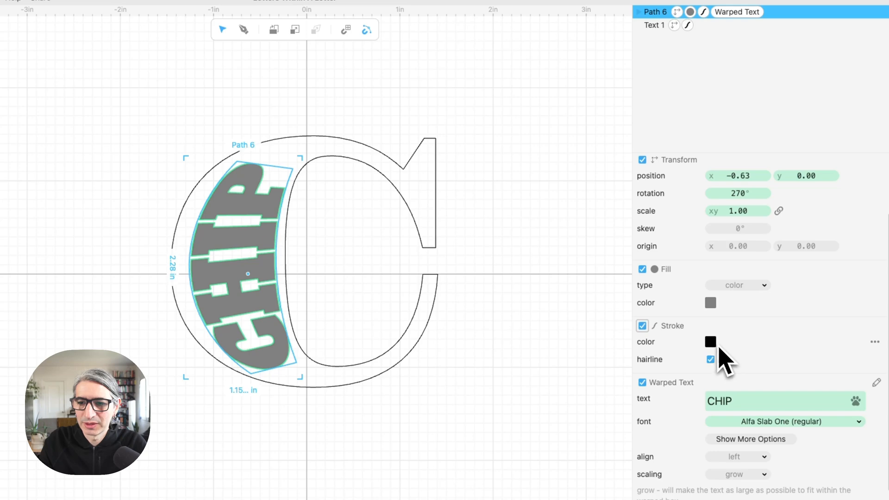
left_click(711, 342)
left_click(750, 322)
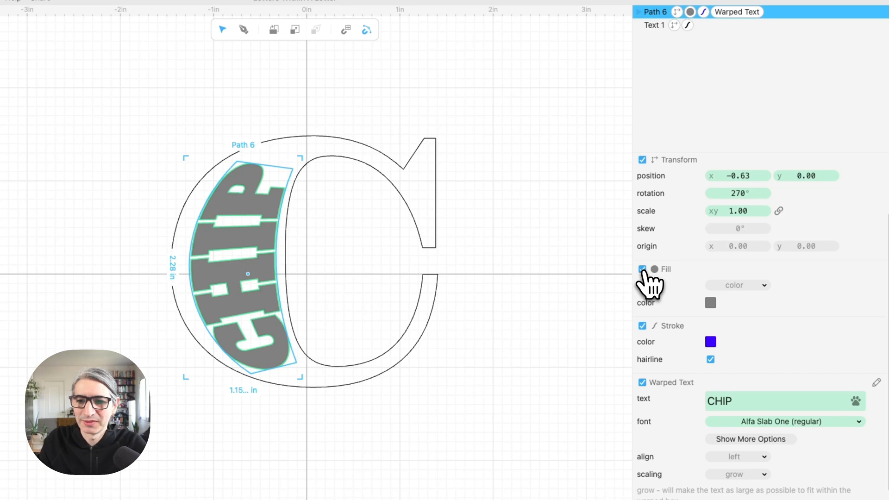
left_click(642, 269)
left_click(535, 273)
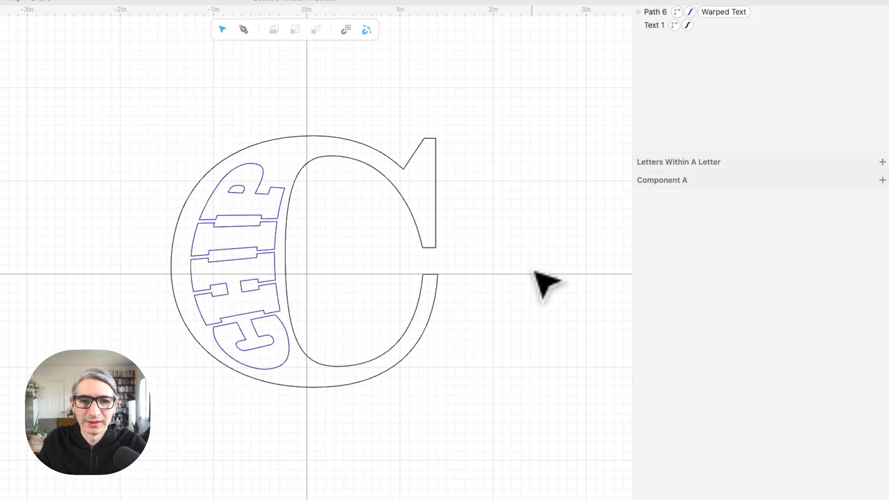
Turn on the grey fill for the large letter C and deselect it
left_click(436, 145)
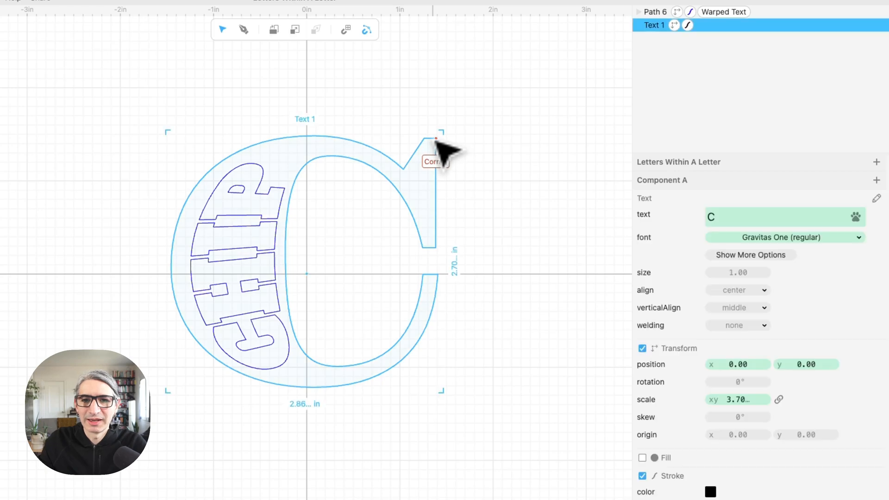
scroll(664, 397, "down", 1)
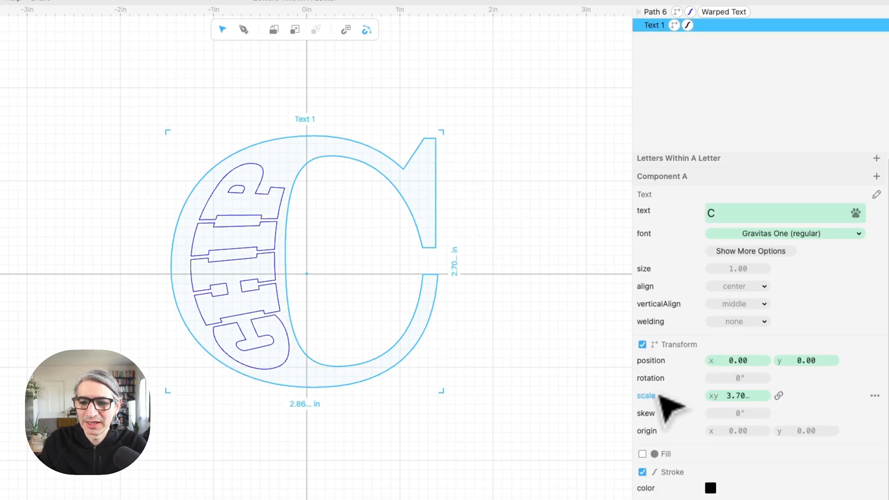
left_click(642, 454)
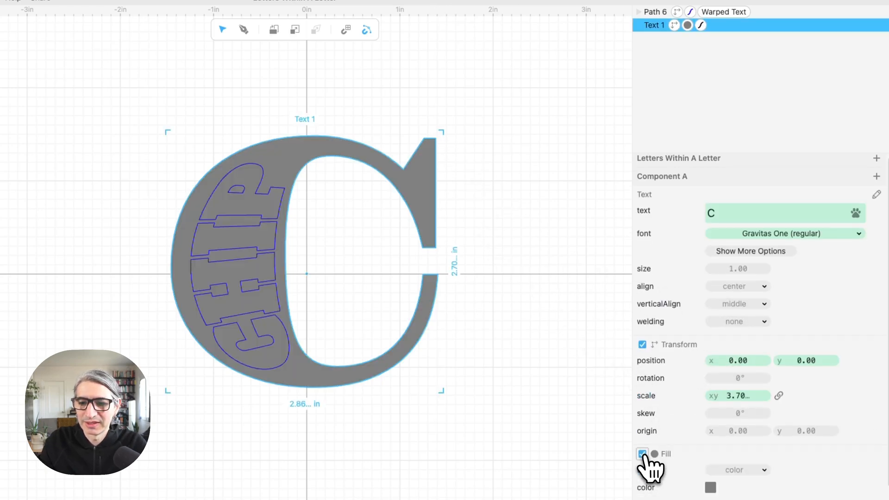
left_click(587, 407)
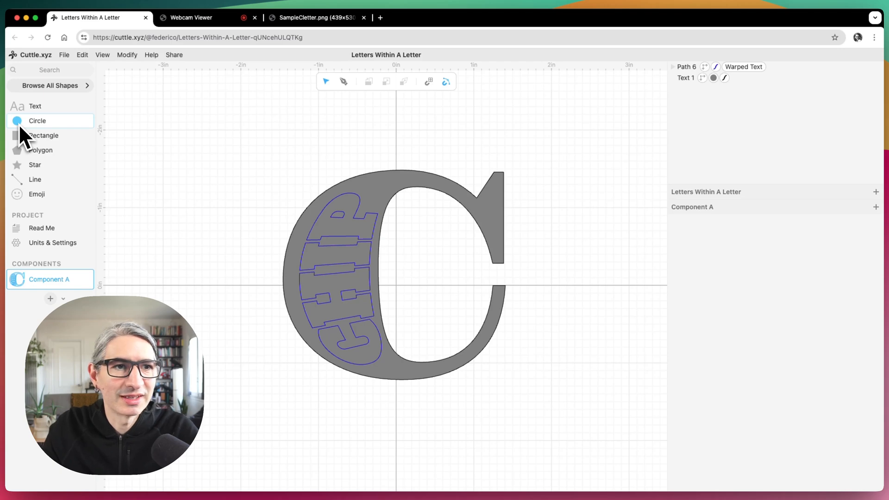
Add a 1 in circle centred just above the C, overlapping its upper edge, and fill it with white
left_click_drag(19, 124, 384, 138)
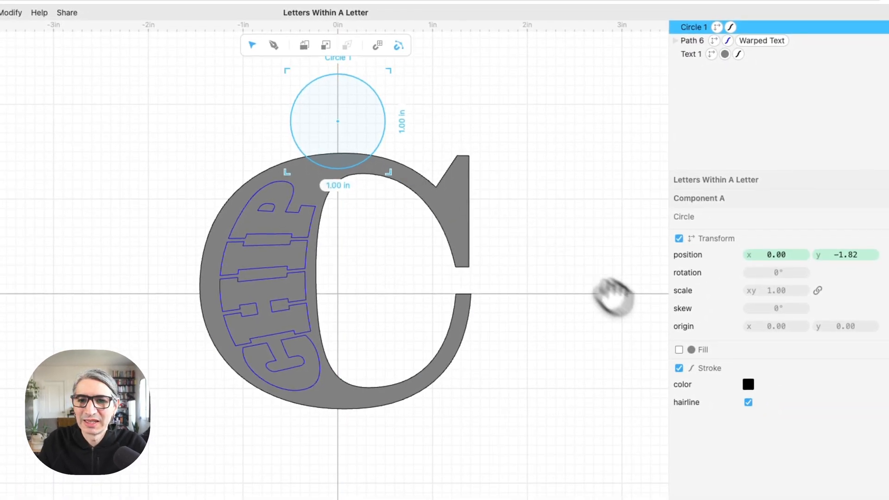
left_click(679, 350)
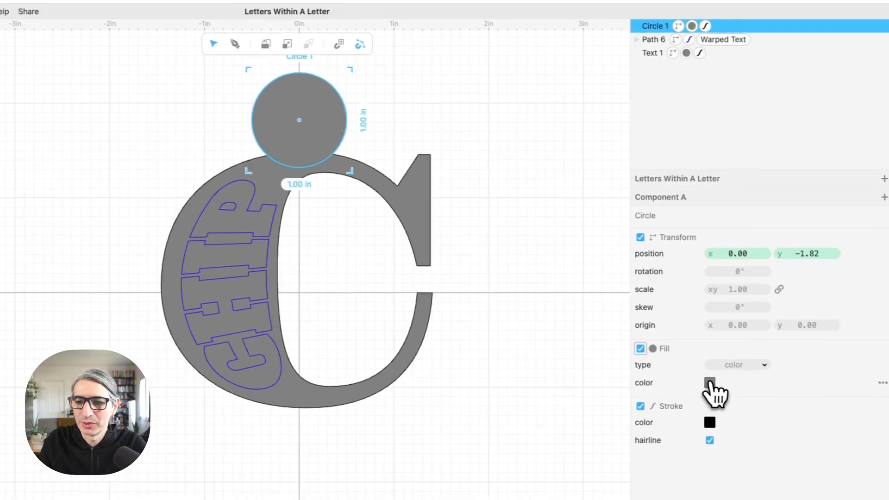
left_click(748, 384)
left_click(826, 362)
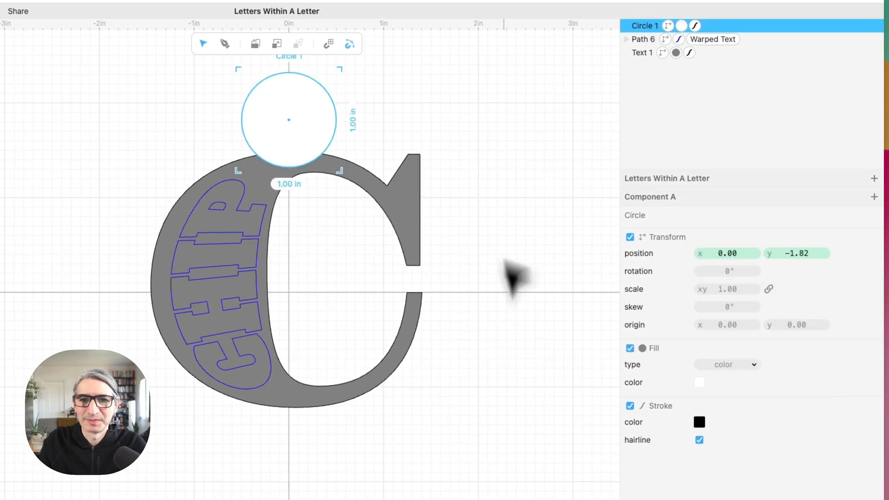
left_click(507, 135)
Shrink the white circle above the C, setting its scale to 0.1, and deselect it
left_click(304, 129)
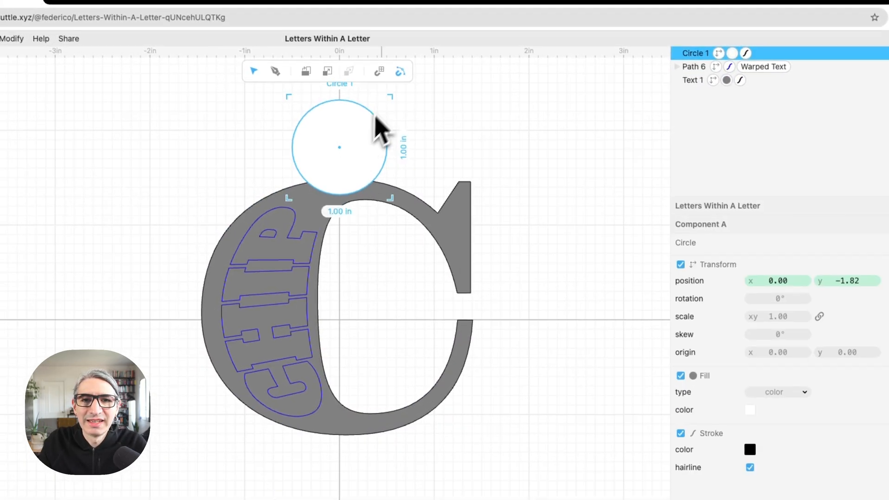
left_click_drag(393, 98, 344, 166)
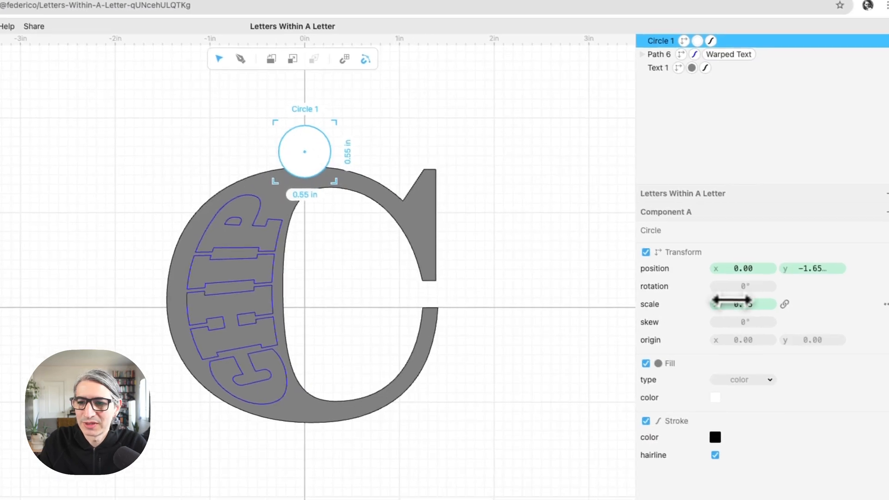
left_click(745, 302)
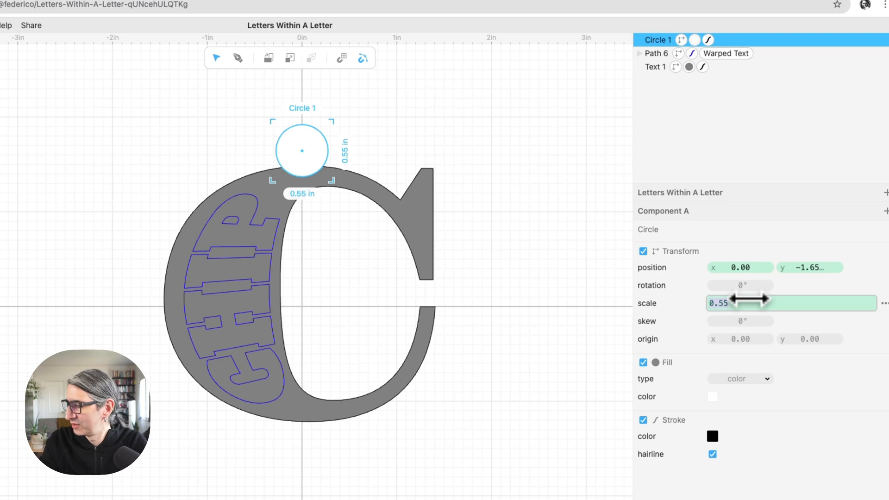
type("0")
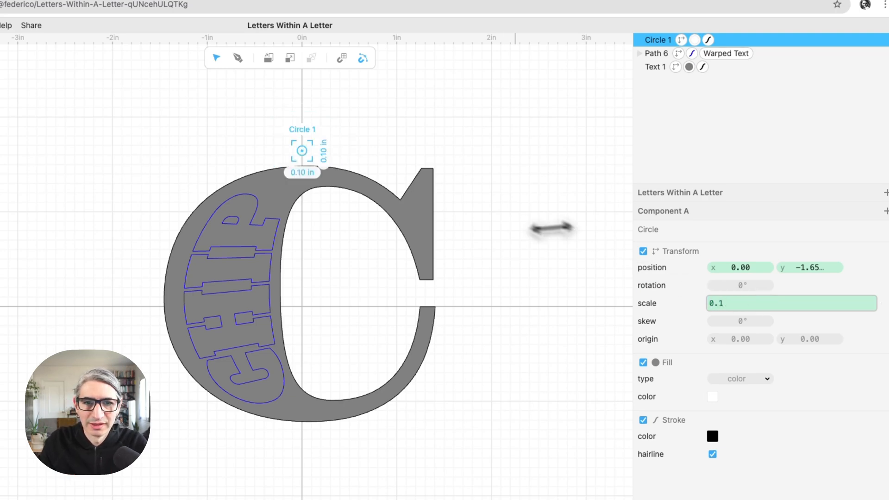
left_click(362, 116)
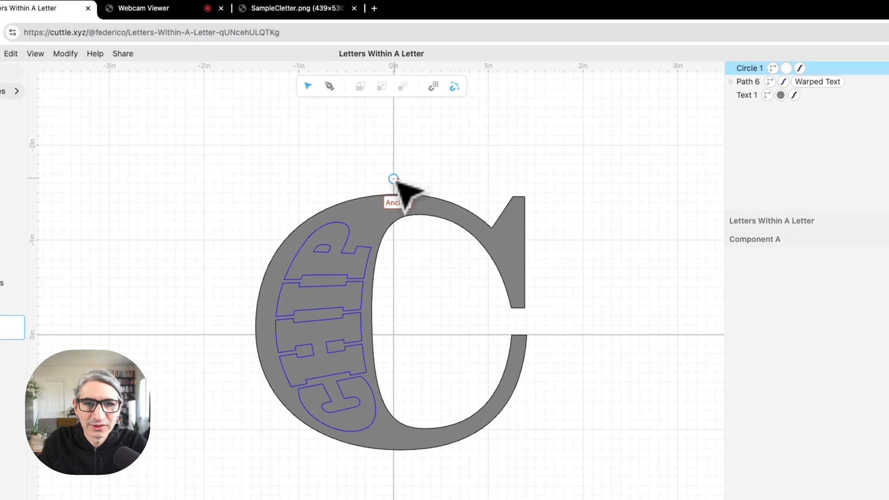
Move the small circle down the vertical axis into the C's upper stroke as a hole, leaving nothing selected
left_click_drag(398, 182, 397, 207)
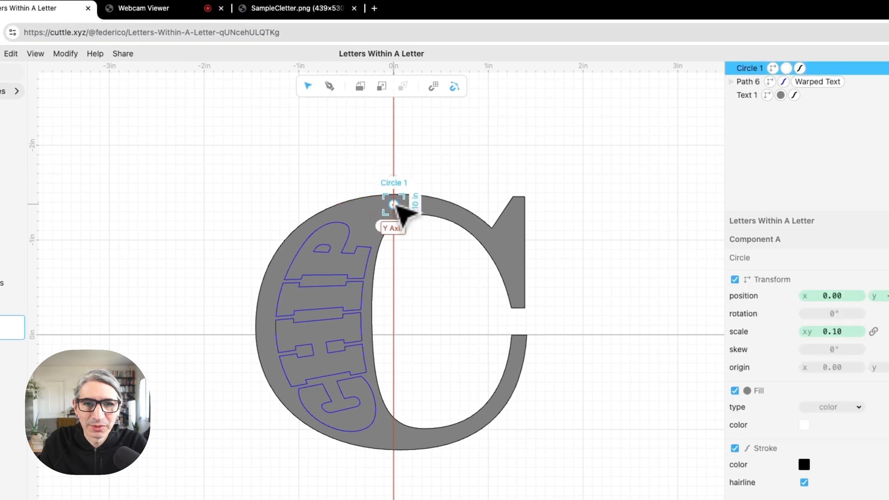
left_click(483, 160)
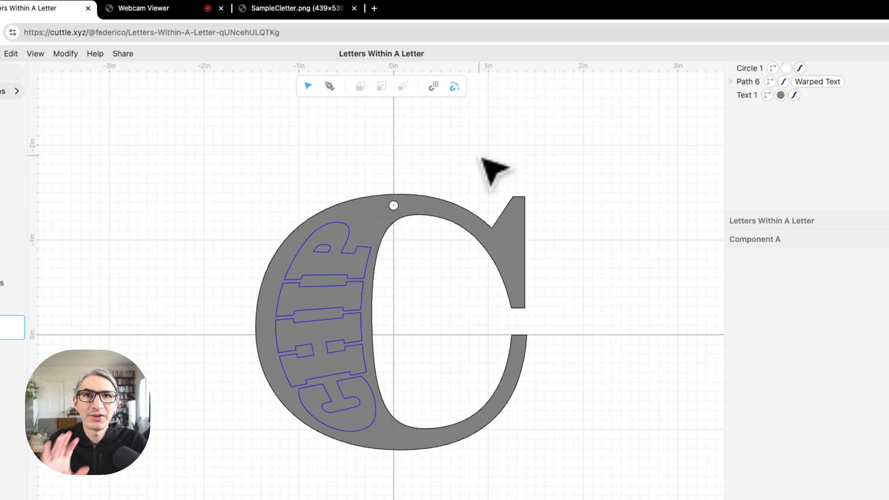
left_click(463, 200)
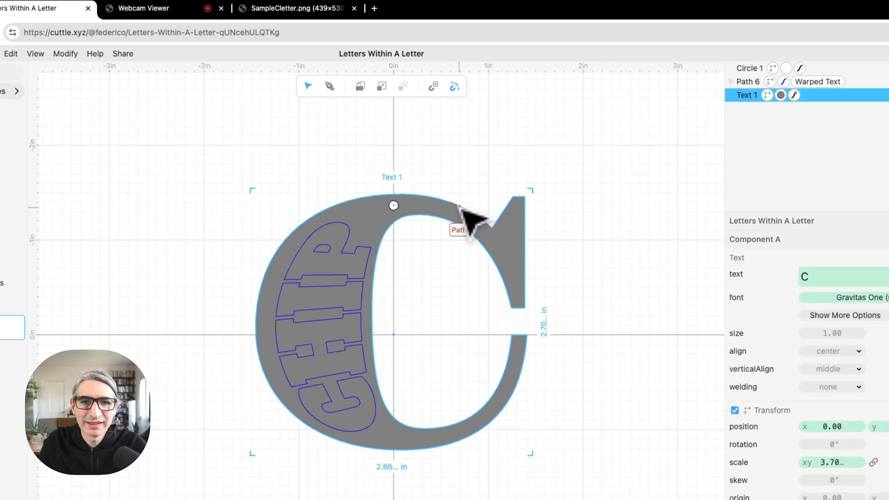
left_click(463, 176)
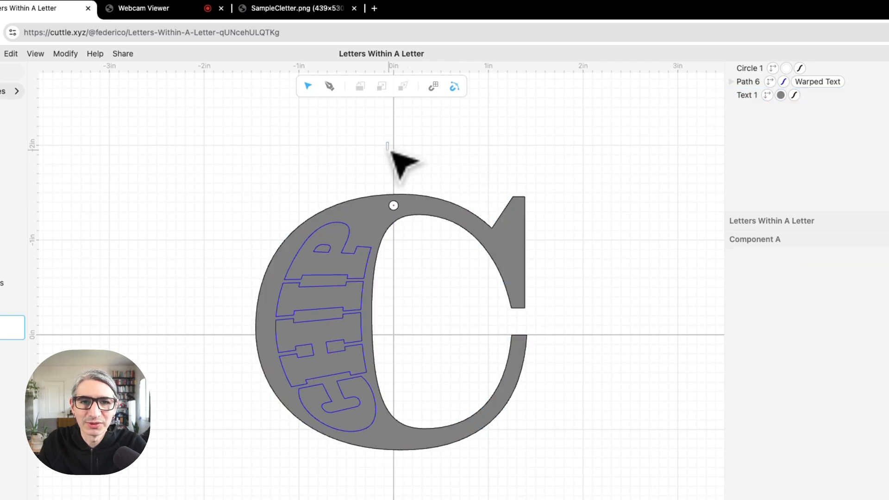
Apply the Flatten modifier to the small circle and the C together, and enable its strokeResult option
left_click_drag(391, 152, 459, 245)
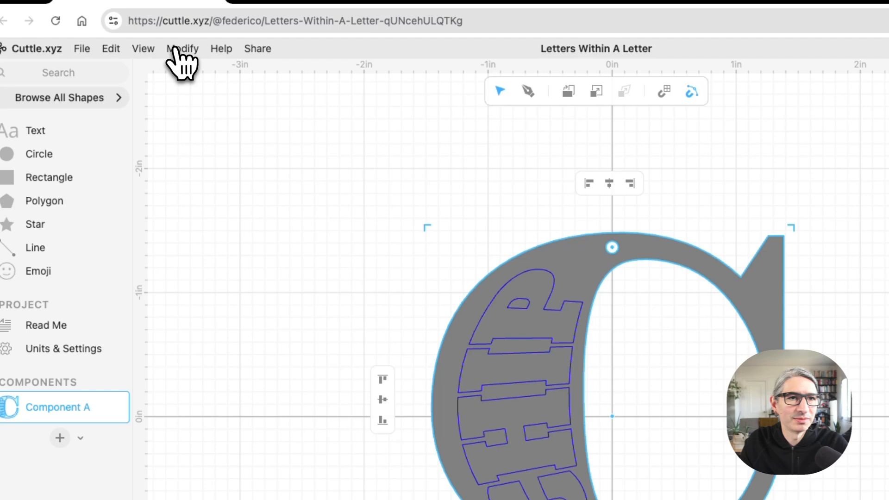
left_click(65, 53)
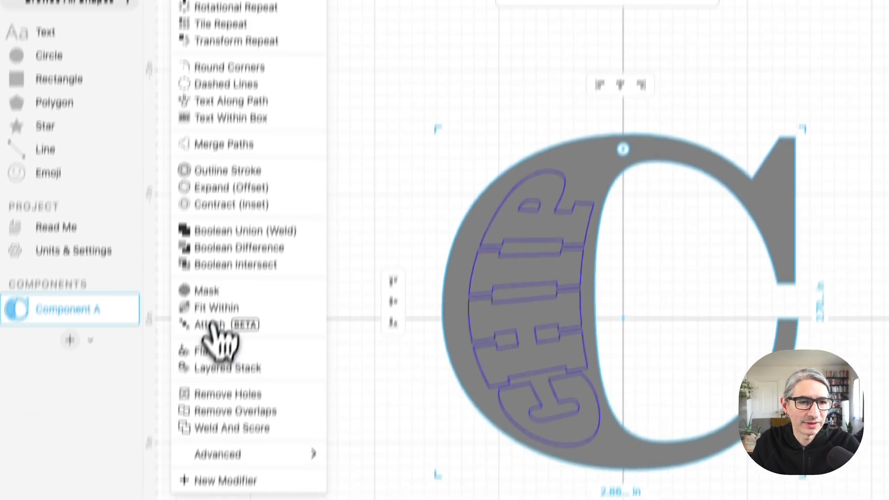
left_click(241, 350)
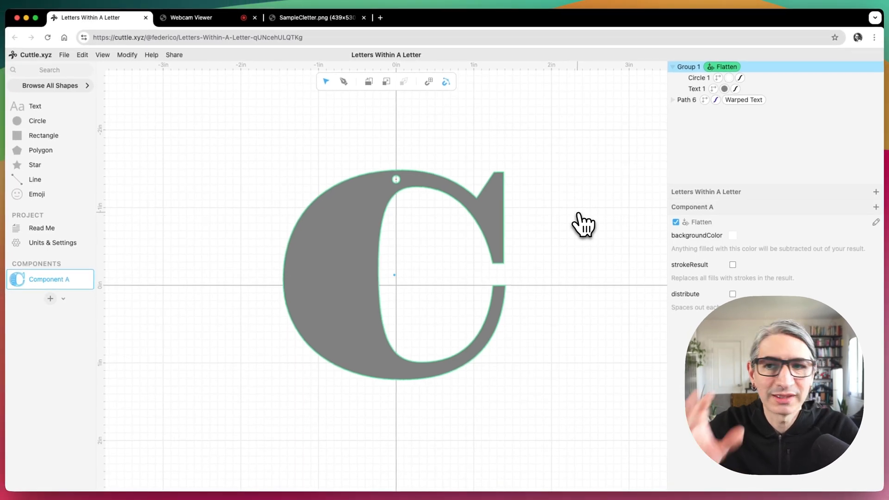
left_click(732, 265)
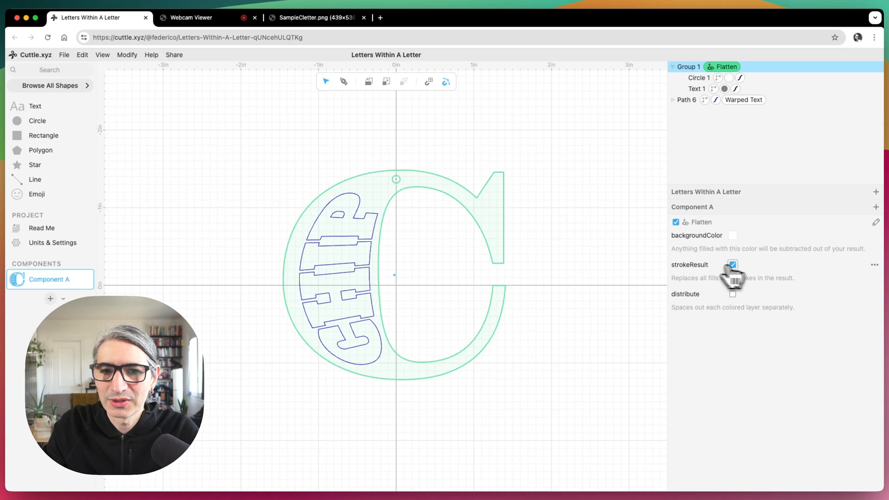
left_click(628, 268)
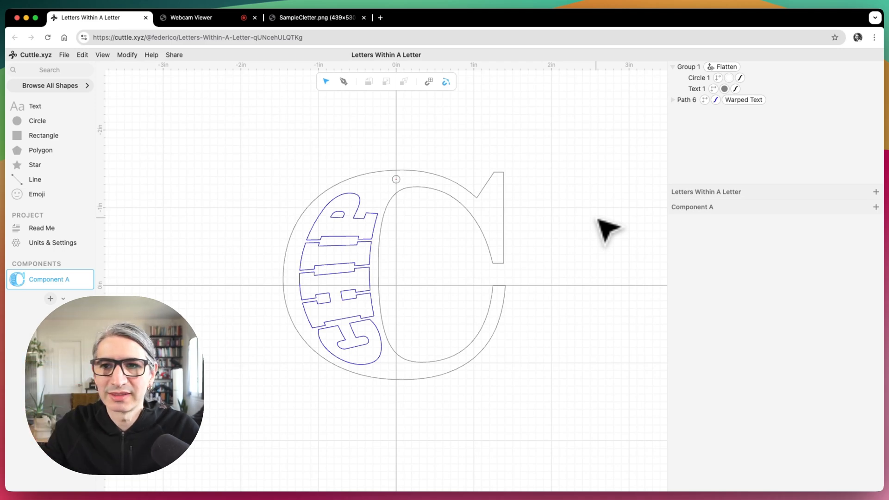
Remove the Flatten modifier from the group holding the circle and the C, ungroup them and deselect
left_click(694, 73)
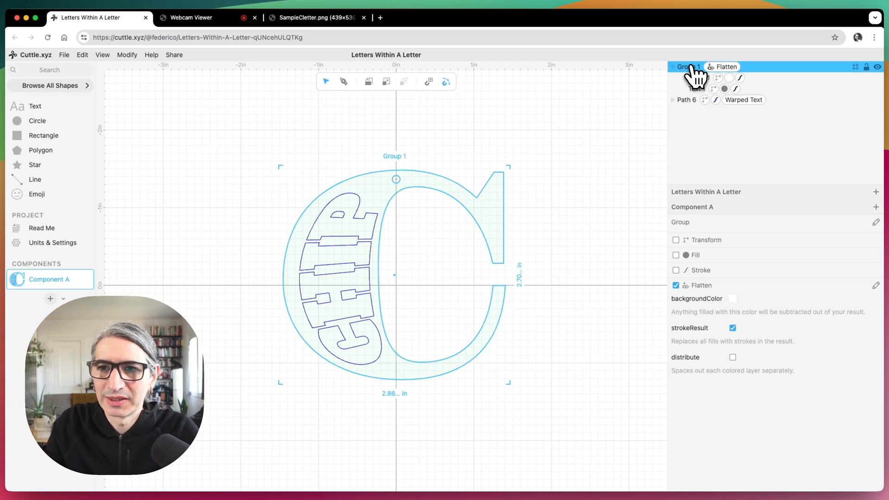
right_click(694, 74)
left_click(622, 99)
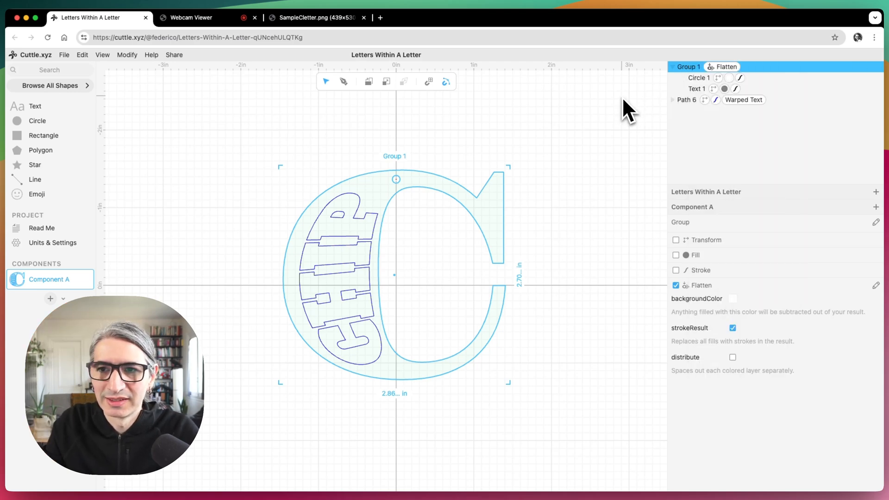
key("BackSpace")
left_click(710, 72)
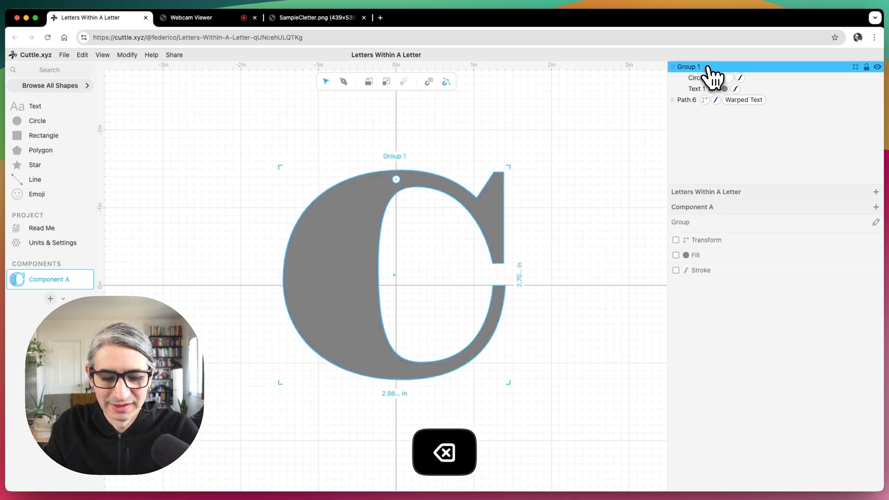
right_click(690, 70)
left_click(722, 143)
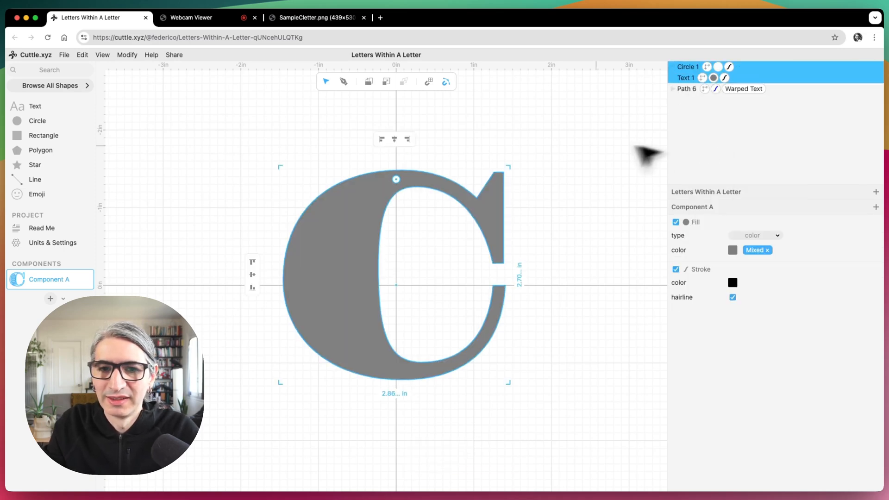
left_click(582, 154)
Move the small white circle up the vertical axis, out of the C and just above its upper edge
left_click(396, 180)
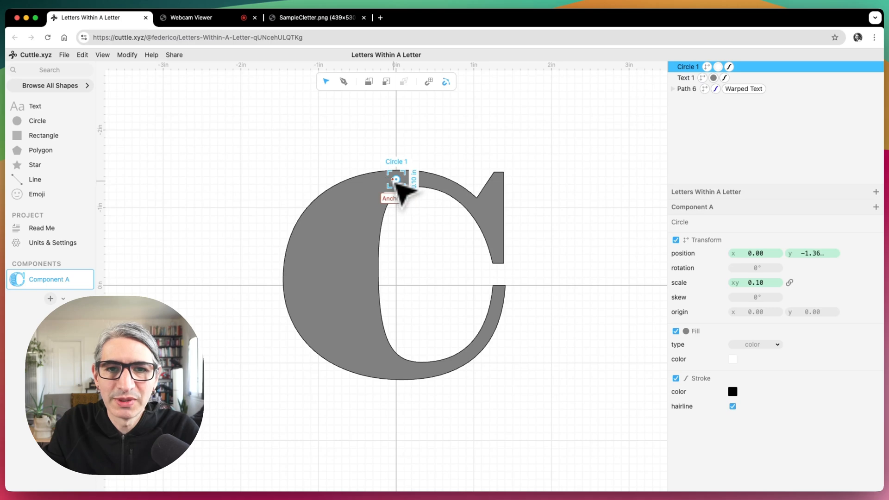
left_click_drag(399, 184, 401, 165)
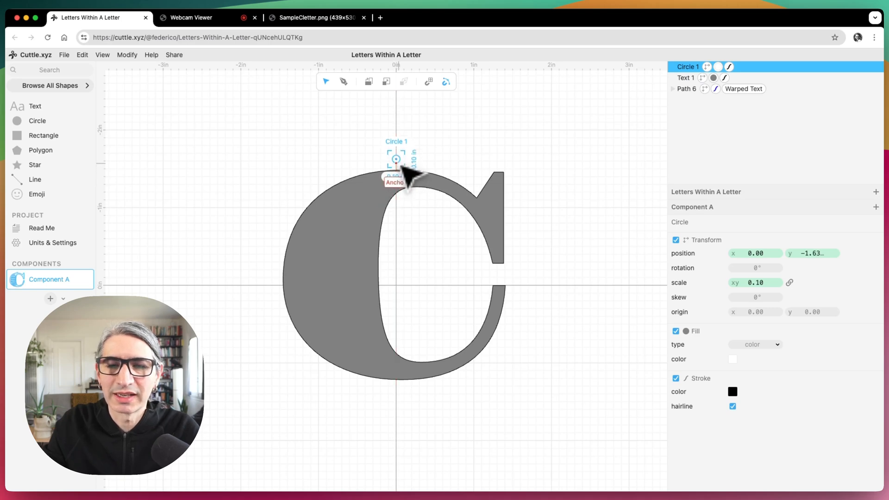
scroll(407, 176, "up", 5)
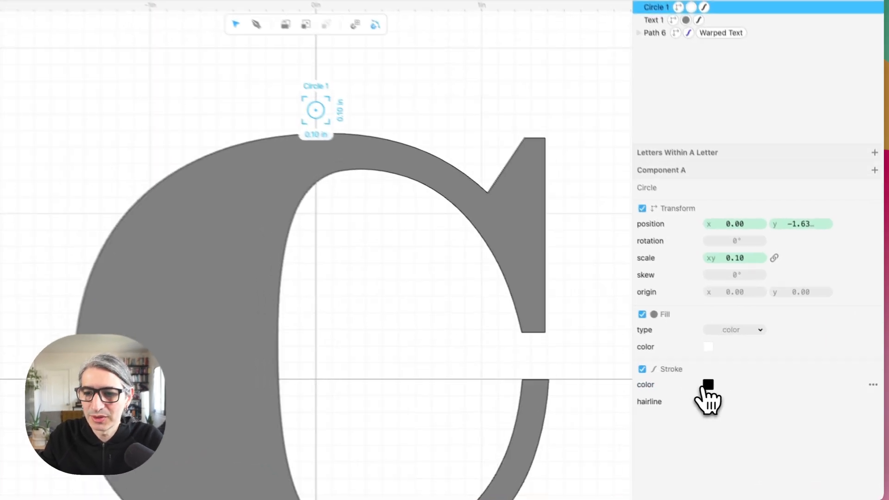
Give the small circle a grey stroke with hairline off, width 0.07 and outer alignment
left_click(733, 392)
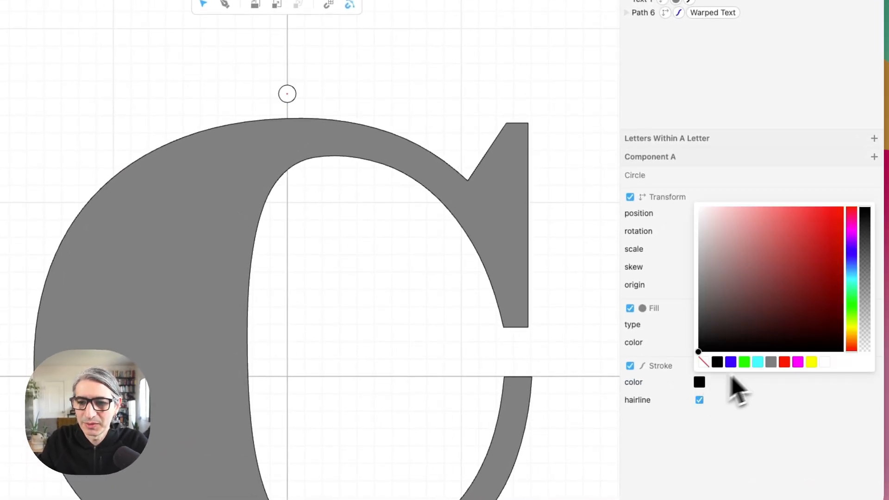
left_click(771, 362)
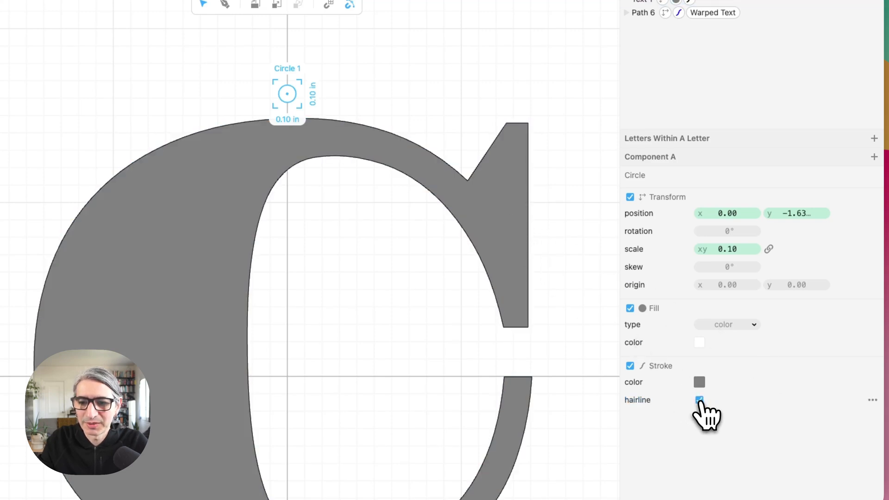
left_click(699, 400)
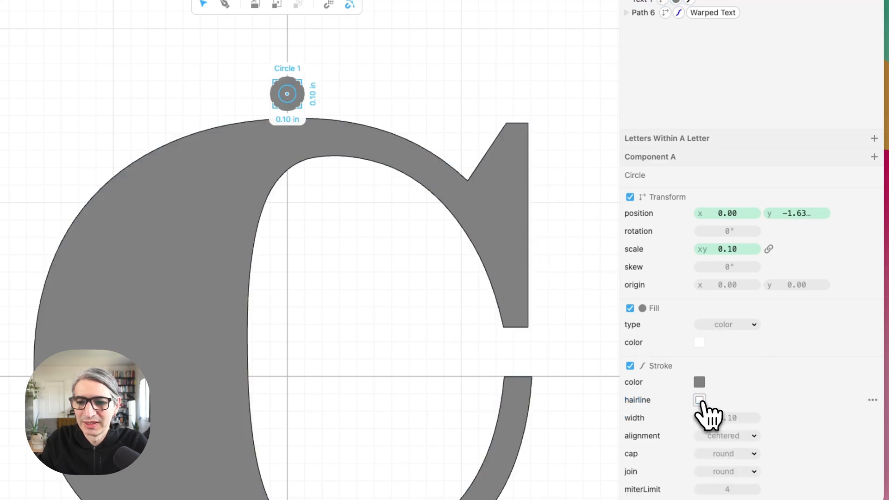
left_click(747, 437)
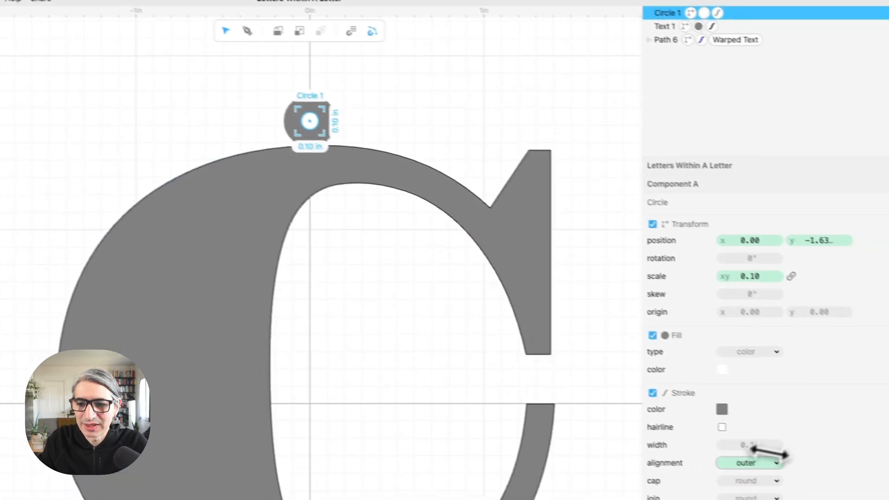
left_click_drag(734, 436, 731, 439)
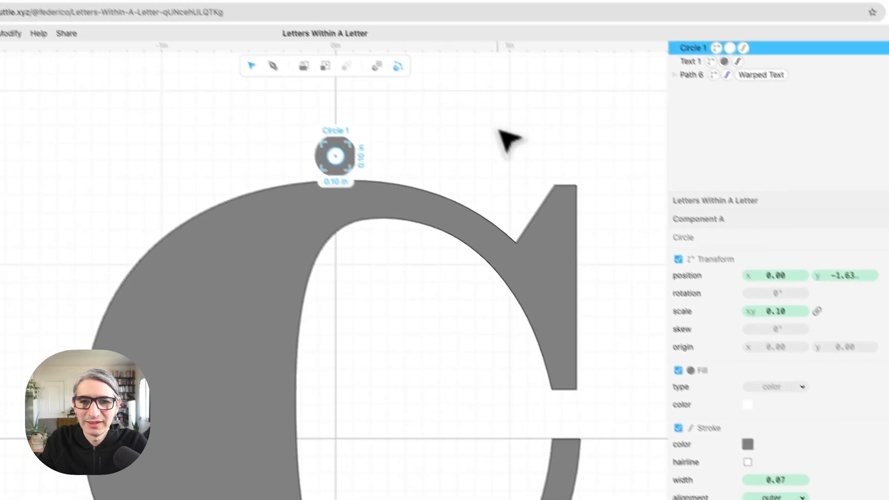
Nudge the ring straight down until its lower edge overlaps the top of the C, leaving nothing selected
left_click(438, 121)
scroll(446, 182, "down", 3)
left_click(398, 179)
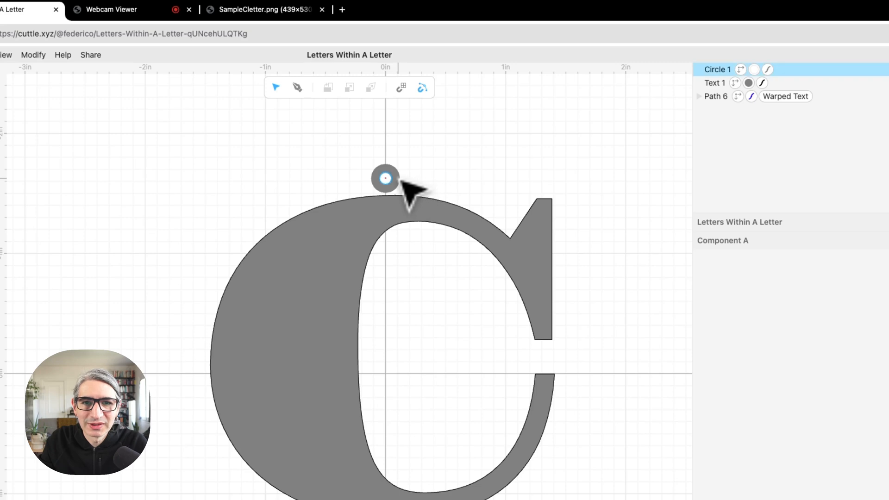
scroll(455, 180, "up", 2)
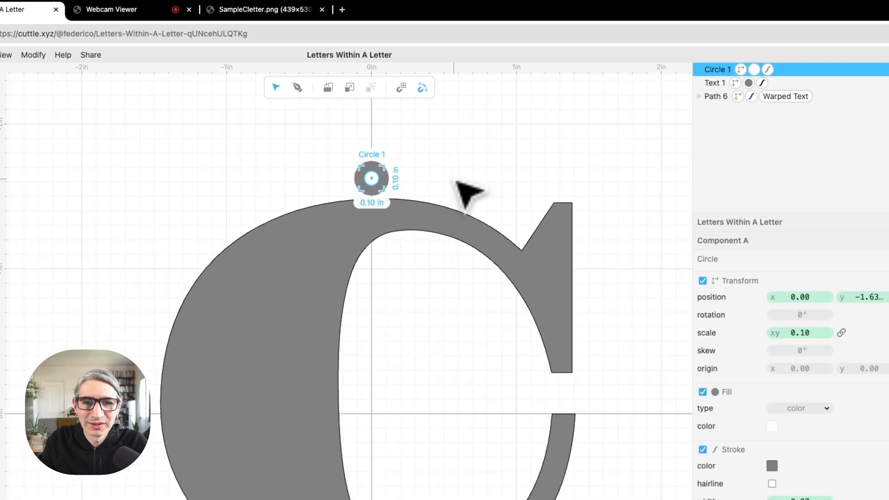
key("Down")
key("Down")
key("Down")
key("Down")
key("Down")
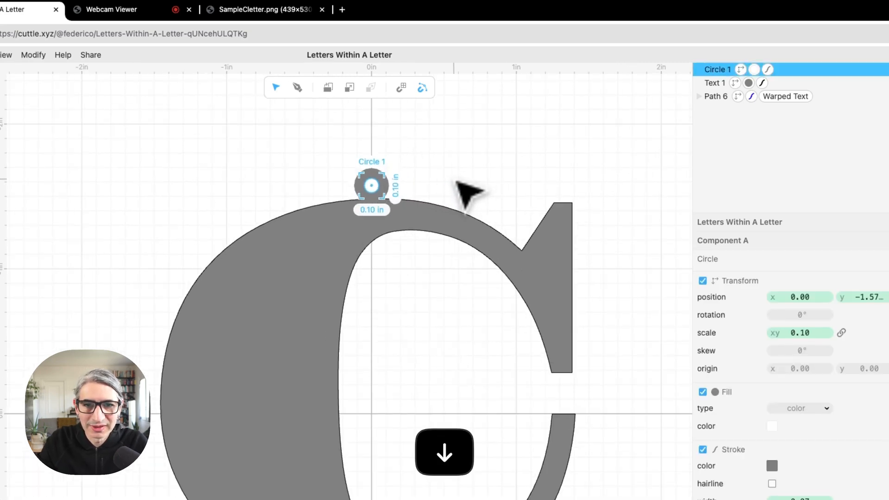
left_click(456, 181)
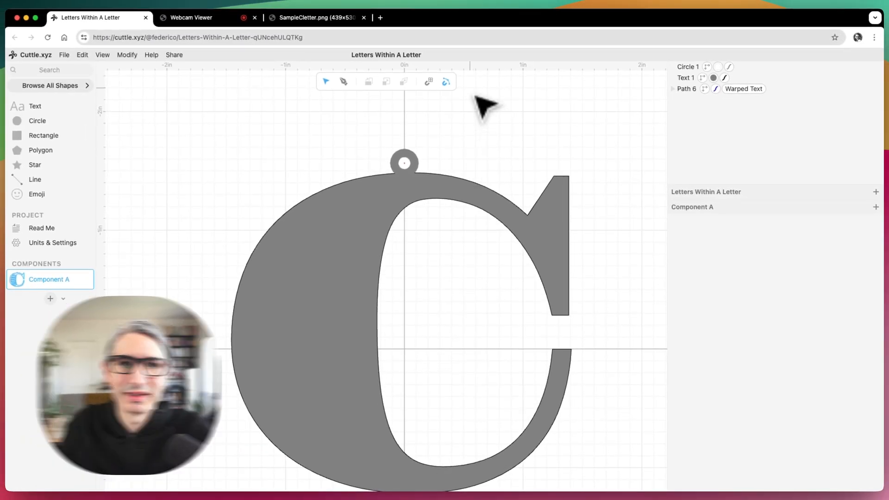
Apply the Flatten modifier to the ring and the C together, enable its strokeResult option and deselect
left_click(411, 162)
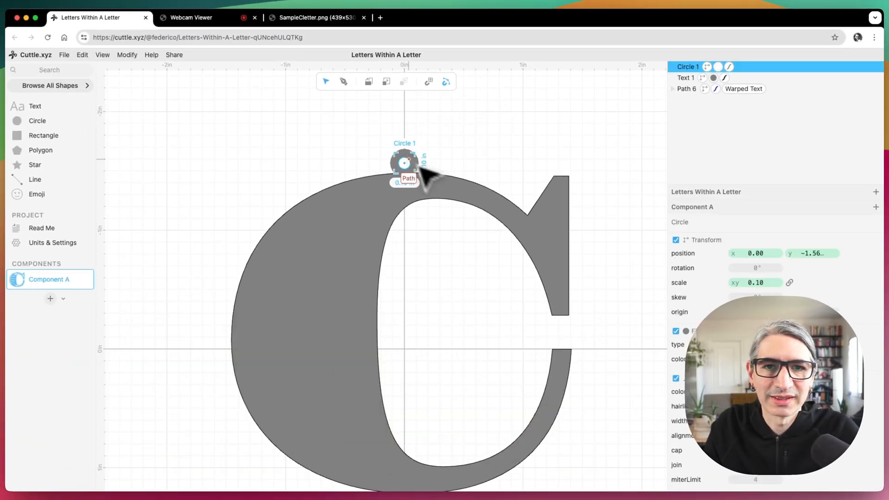
left_click(456, 196, "shift")
left_click(127, 56)
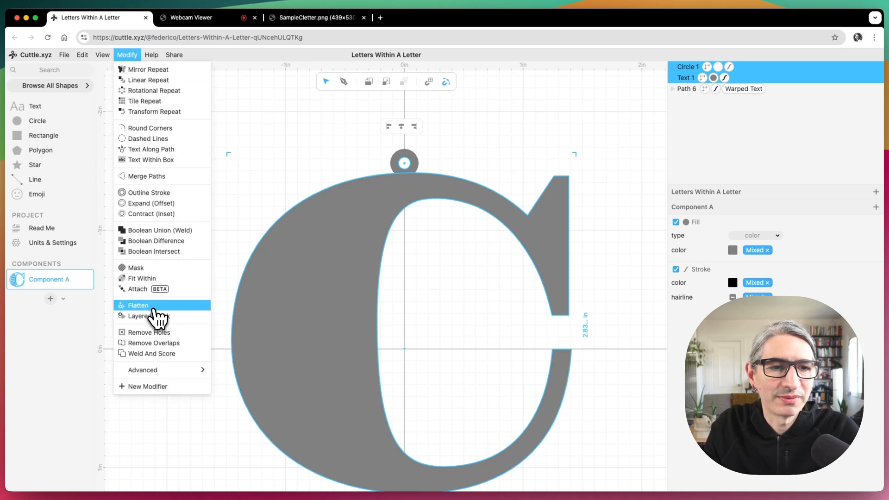
left_click(143, 305)
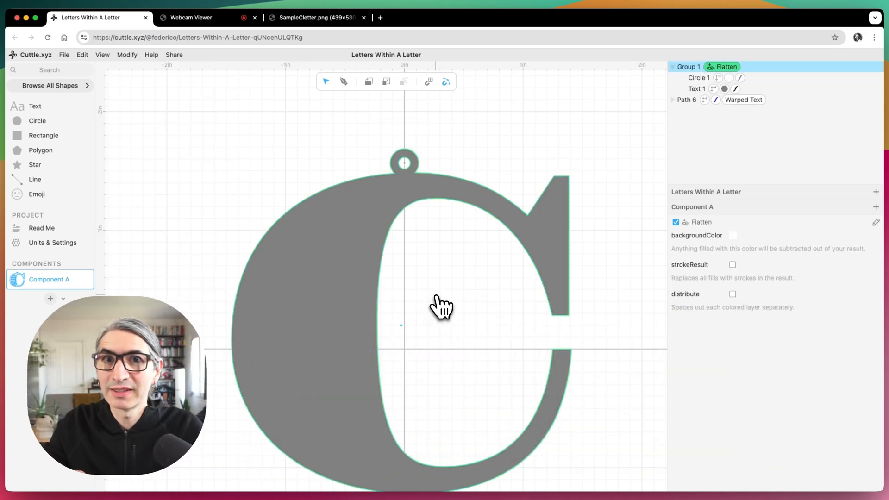
scroll(441, 306, "up", 1)
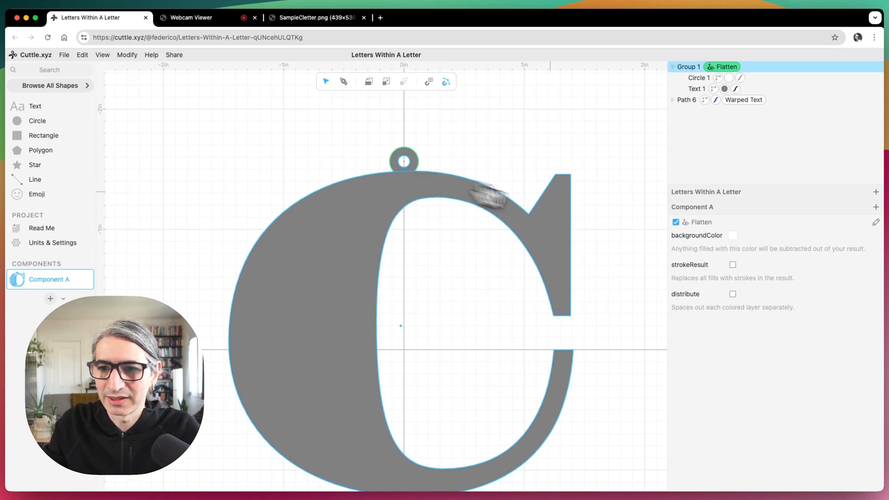
left_click(732, 265)
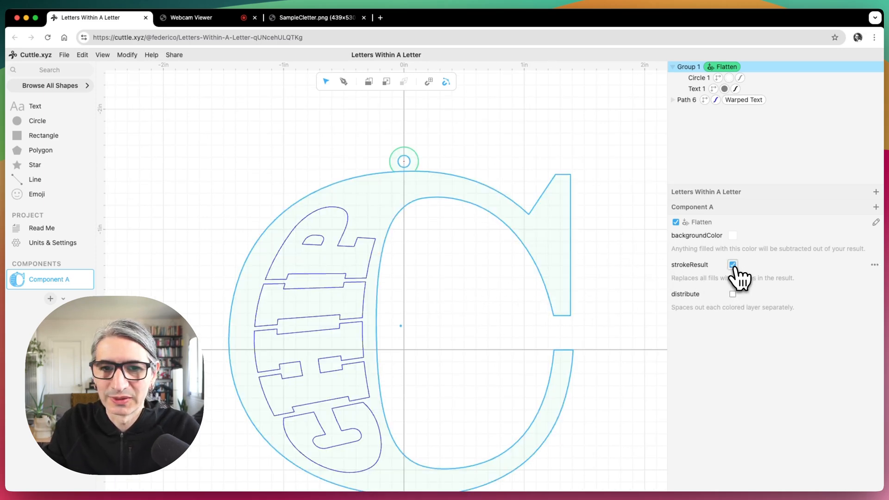
scroll(564, 146, "down", 3)
left_click_drag(558, 155, 515, 141)
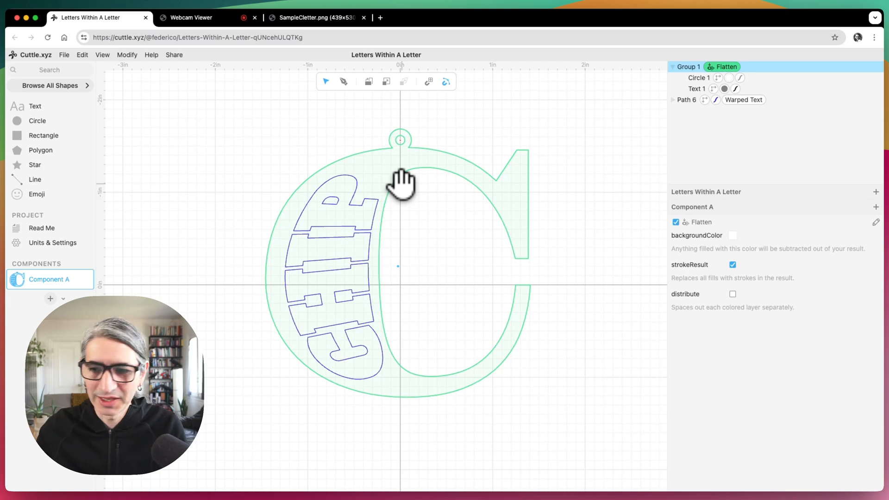
left_click(210, 22)
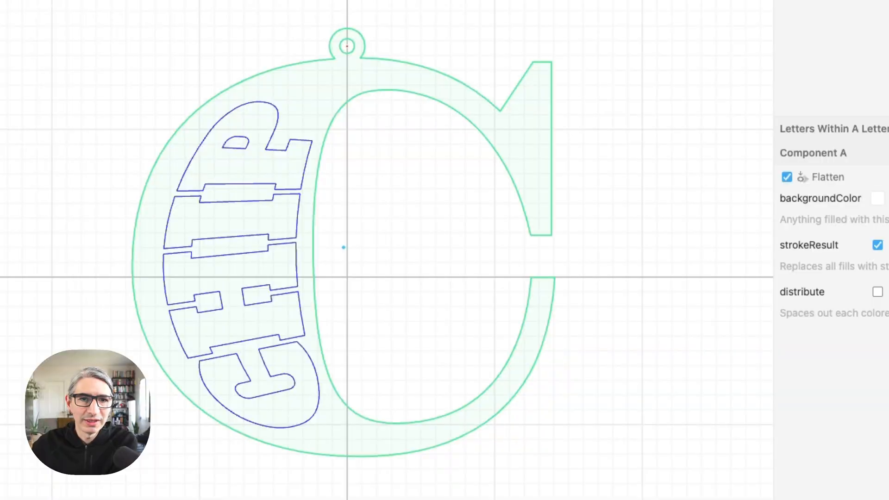
left_click(236, 142)
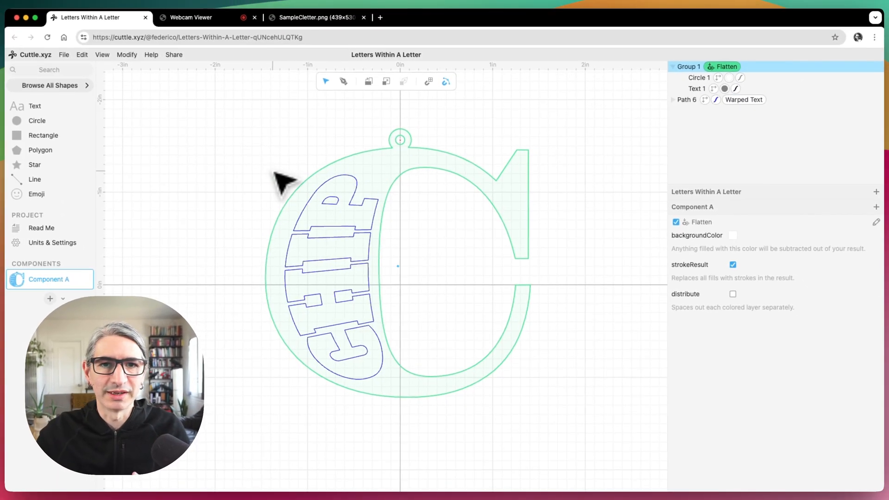
left_click(277, 173)
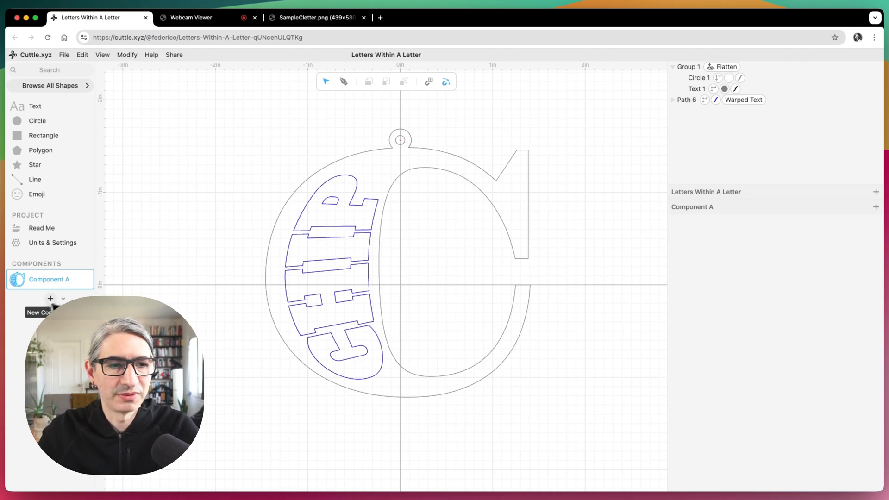
Create a new empty project
left_click(36, 56)
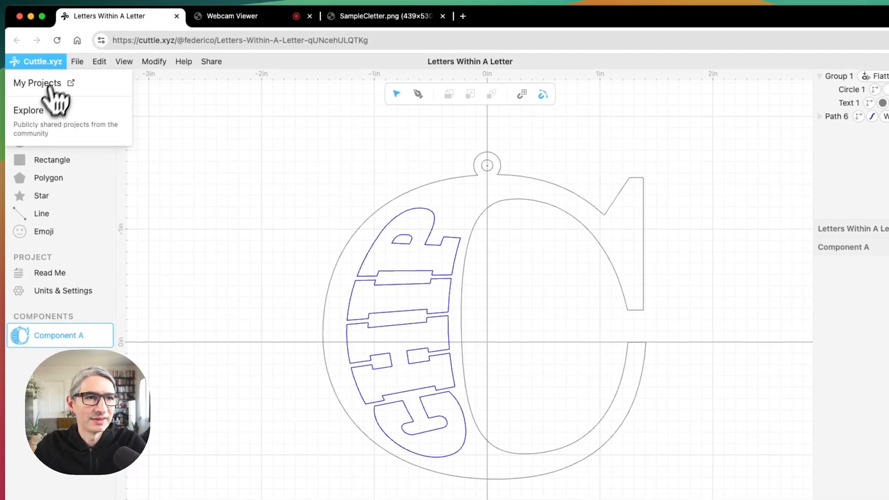
mouse_move(67, 67)
left_click(88, 81)
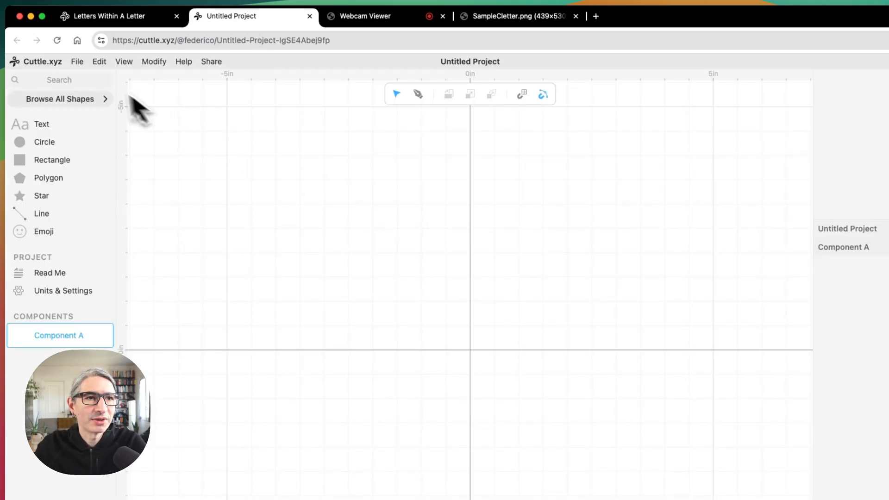
Import the image SampleCletter.png from the Downloads folder into the new project
left_click(82, 62)
mouse_move(101, 64)
mouse_move(74, 65)
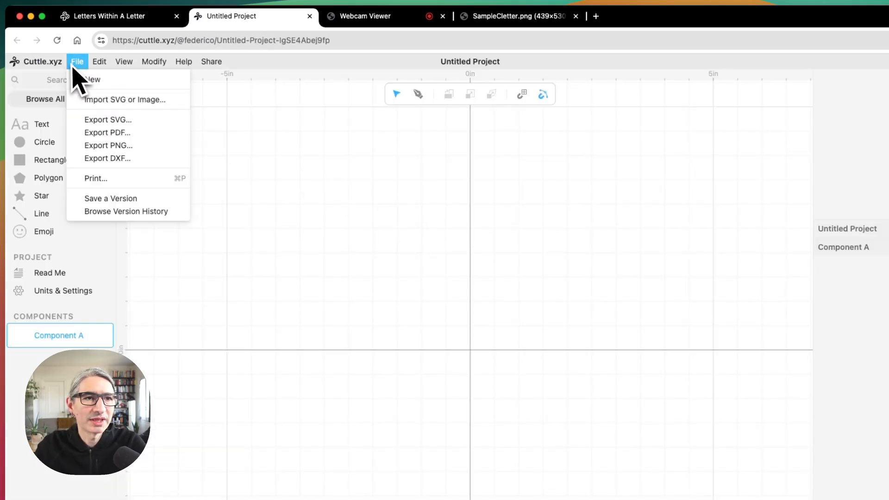
left_click(94, 103)
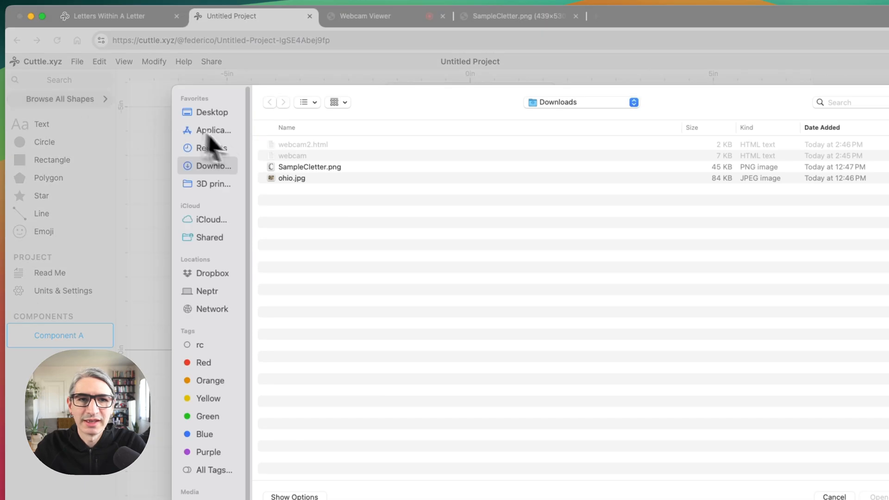
left_click(306, 167)
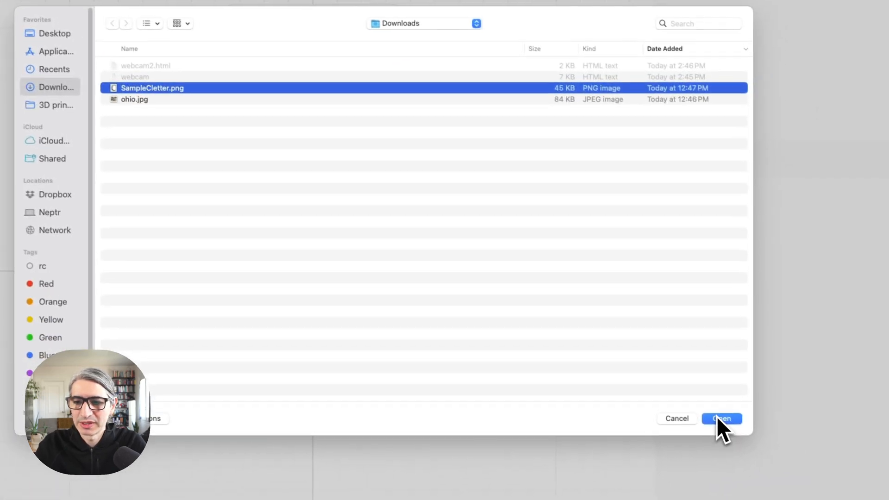
left_click(878, 497)
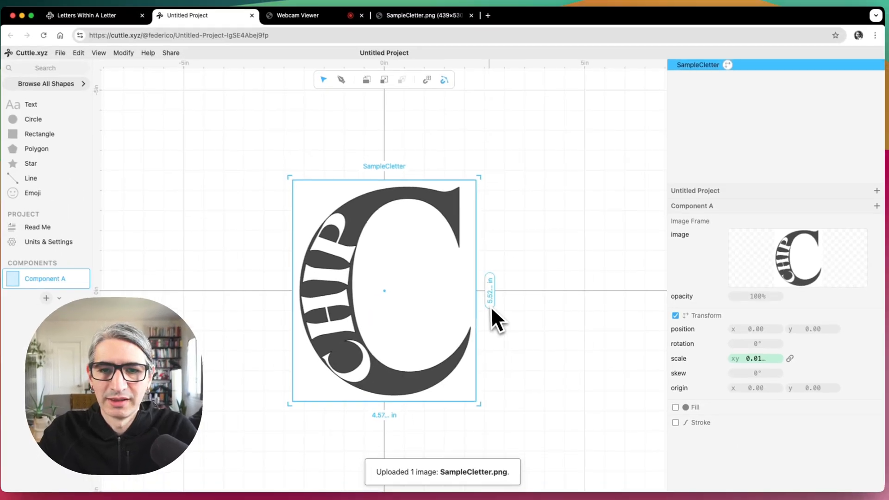
Trace the imported SampleCletter image into vector paths and rate the trace as Great
left_click(538, 291)
left_click(425, 255)
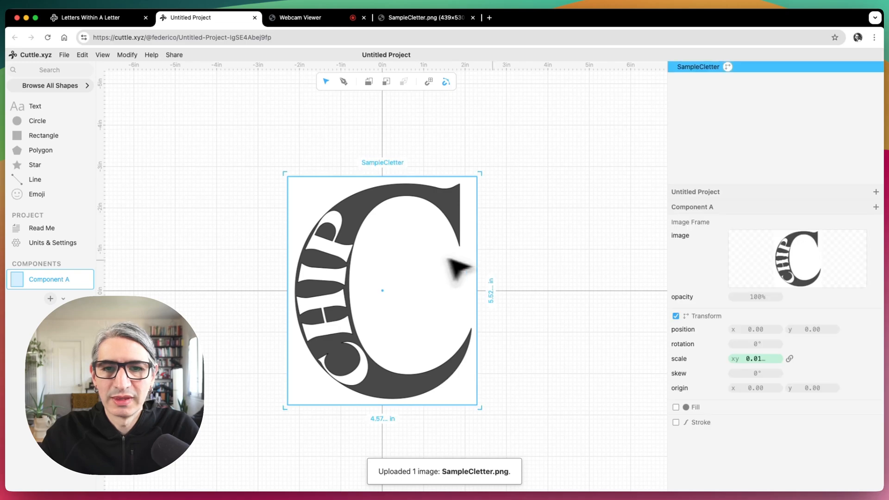
scroll(508, 279, "down", 1)
scroll(519, 289, "down", 2)
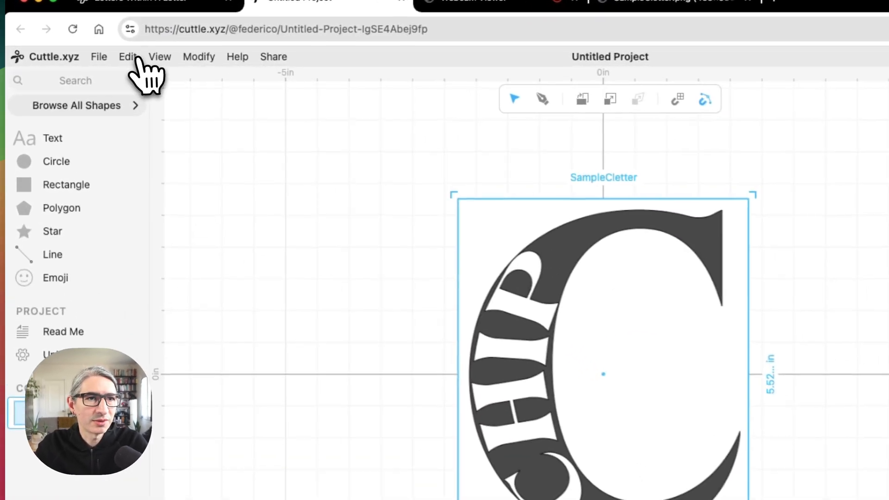
left_click(83, 55)
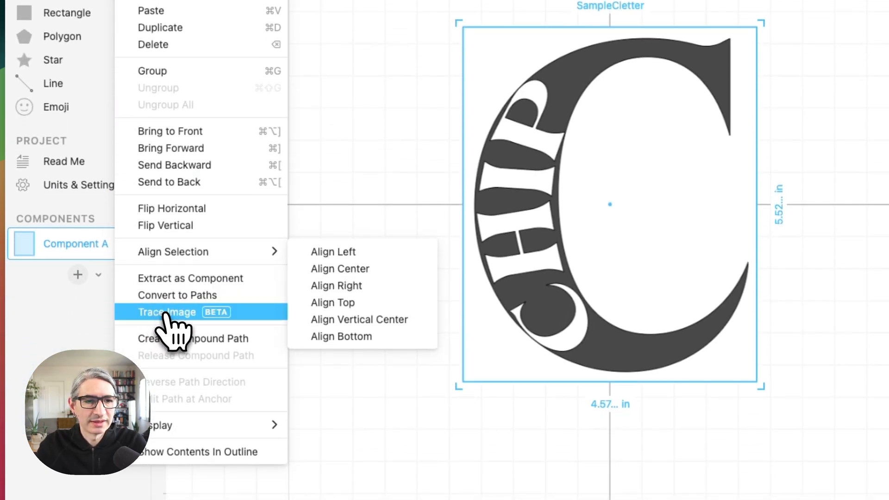
left_click(165, 313)
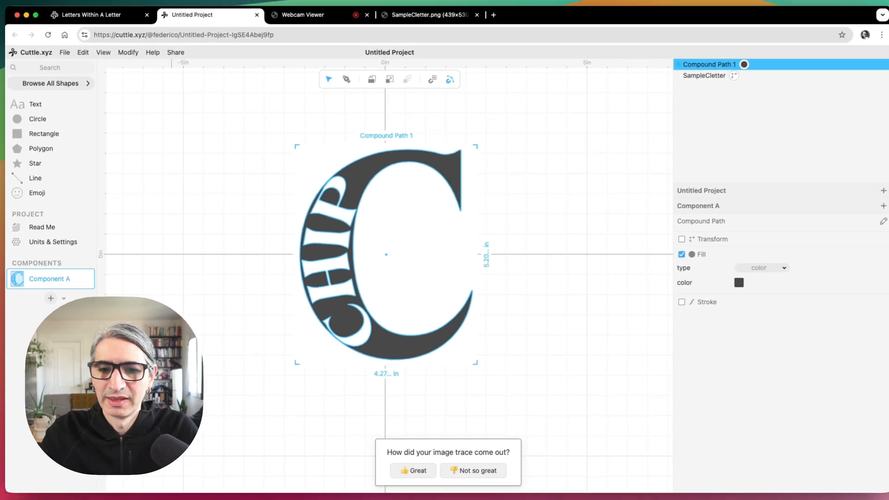
left_click(414, 470)
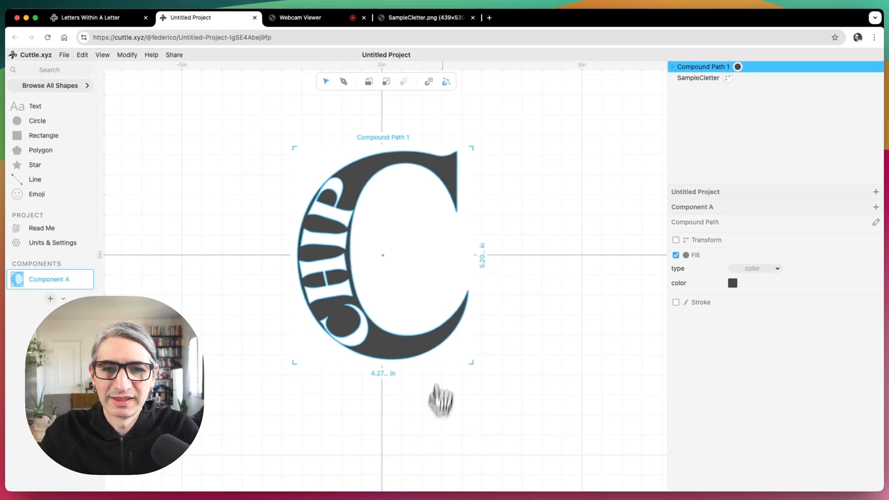
Delete the original SampleCletter image, keeping only the traced compound path
left_click(707, 90)
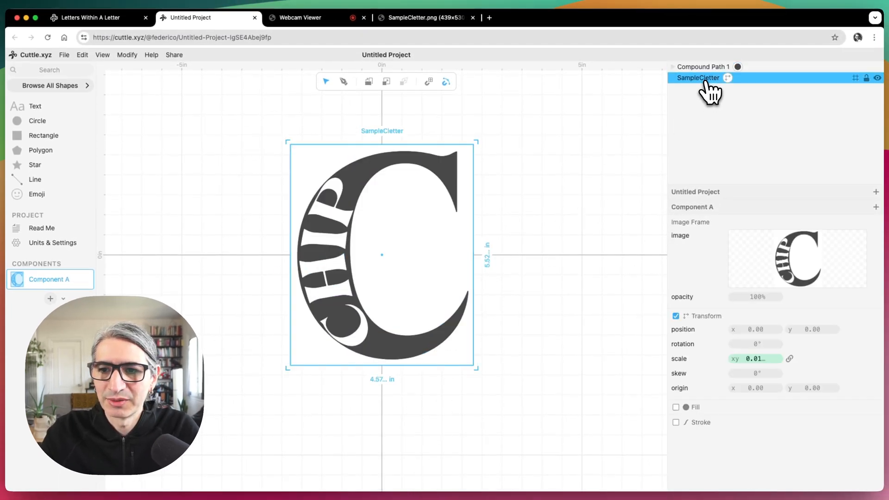
key("BackSpace")
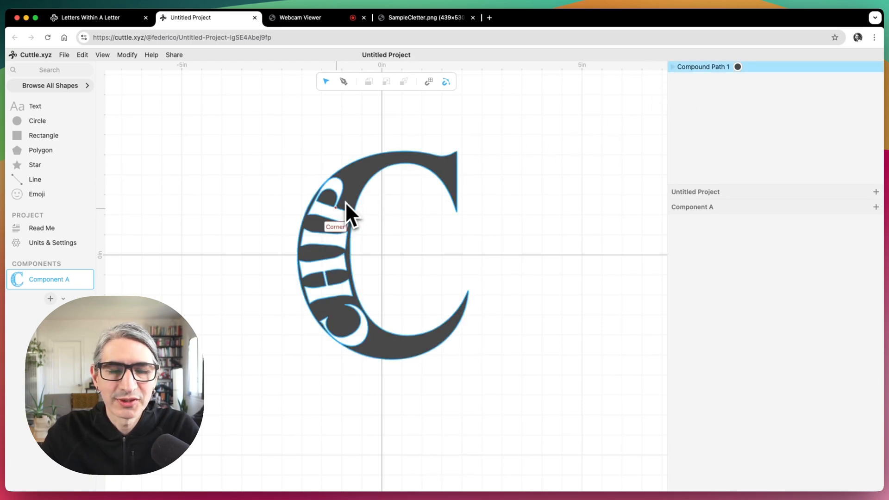
Release the traced letter's compound path into separate editable paths
scroll(338, 211, "up", 3)
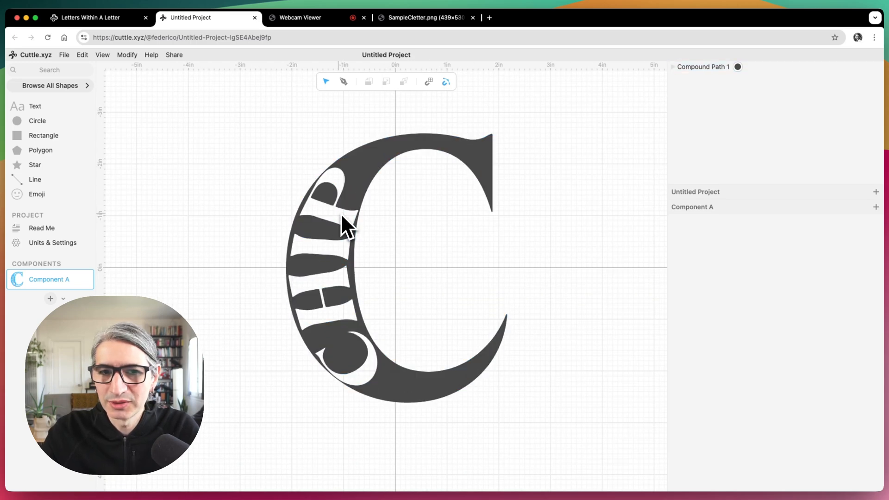
scroll(340, 211, "up", 2)
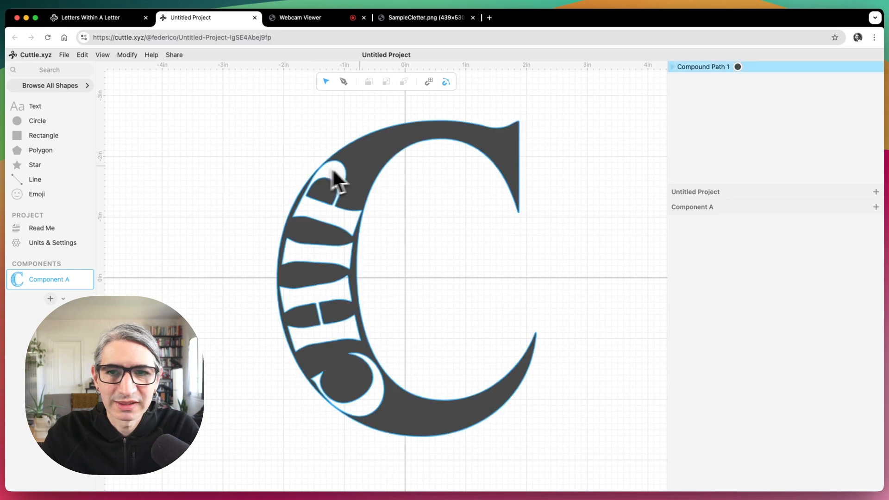
scroll(356, 174, "down", 3)
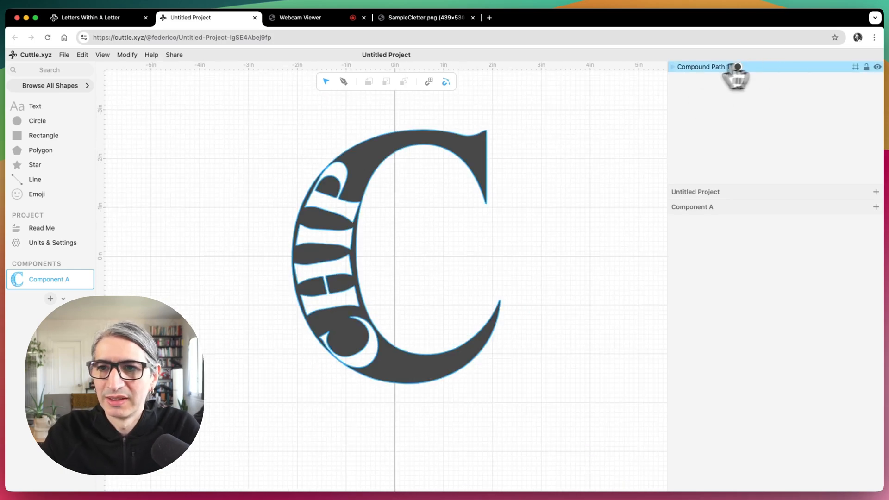
right_click(703, 69)
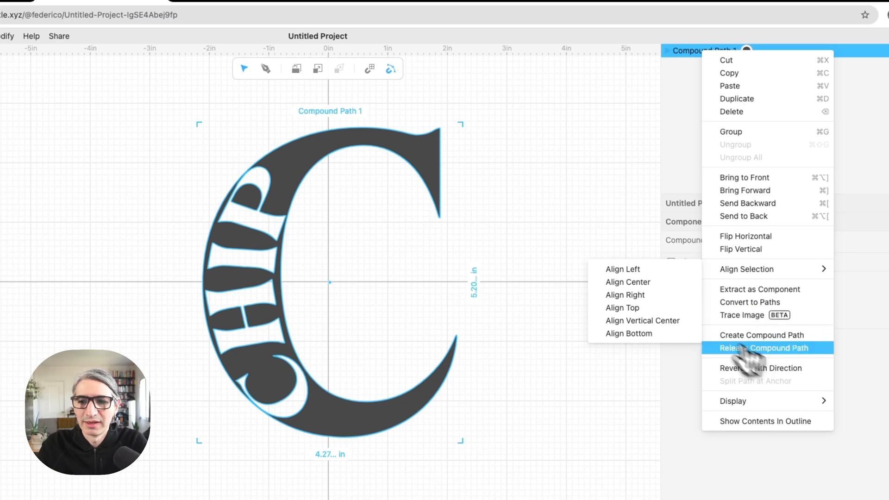
left_click(546, 237)
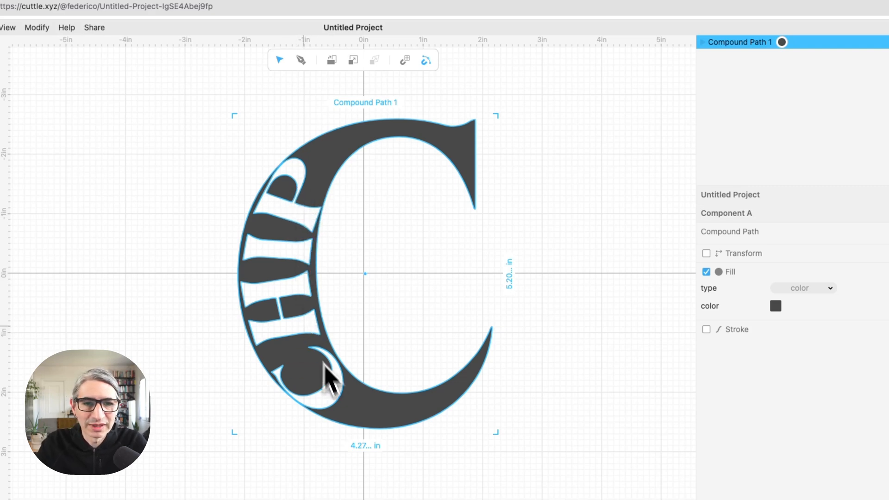
right_click(737, 43)
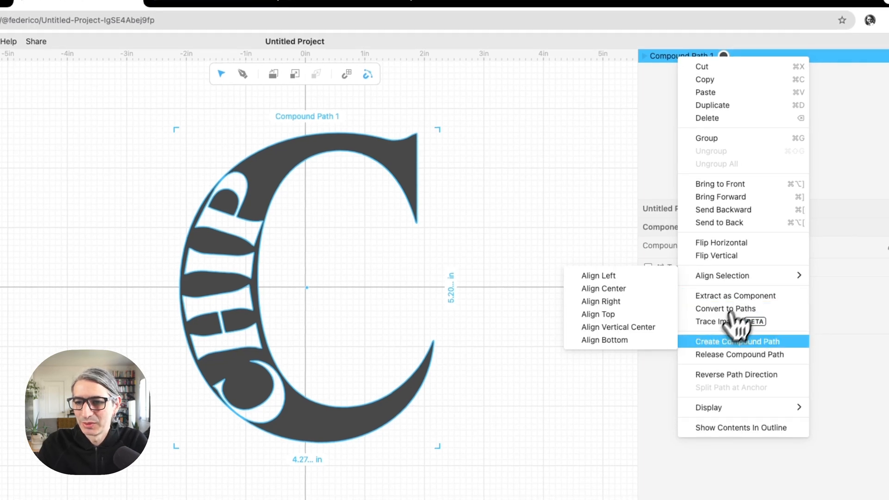
left_click(741, 354)
left_click(538, 321)
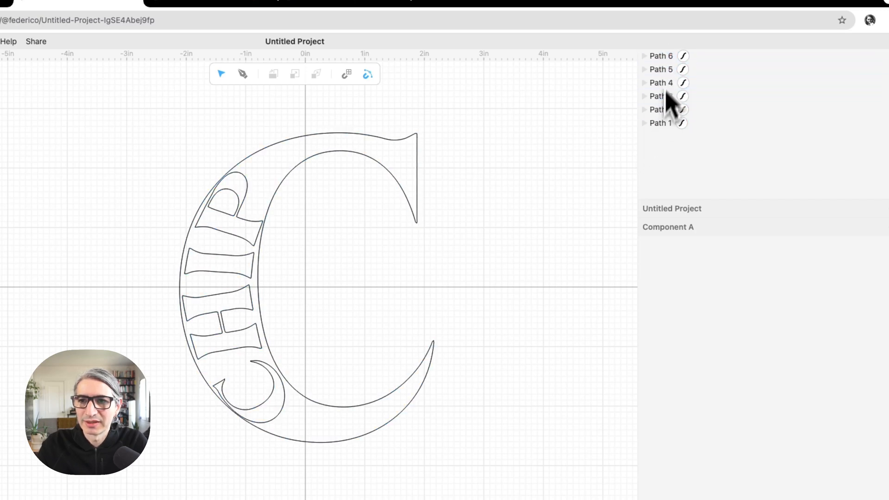
Add a grey fill to the path that outlines the large letter C
left_click(659, 134)
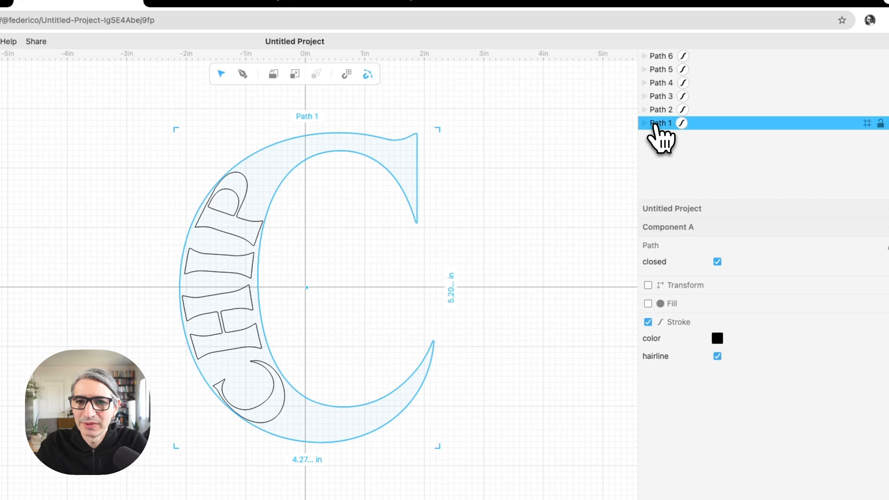
left_click(648, 304)
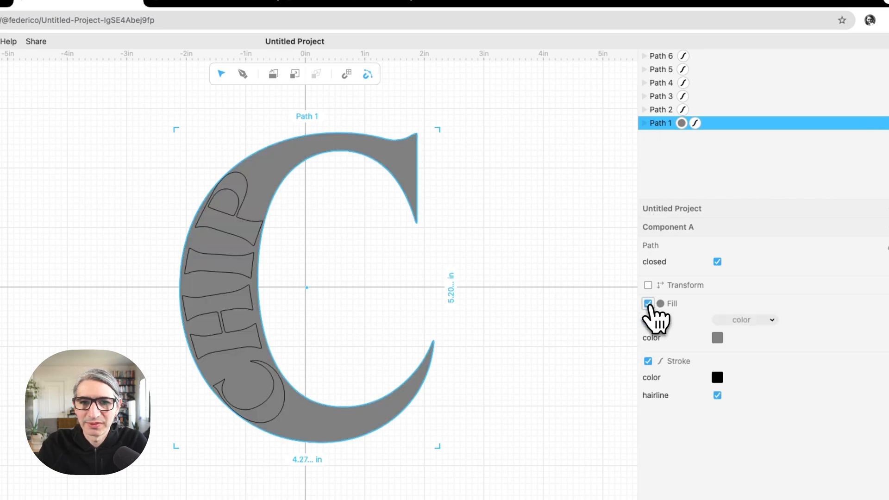
left_click(570, 309)
Set the stroke of all the paths forming the inner CHIP lettering to blue
left_click_drag(667, 56, 661, 106)
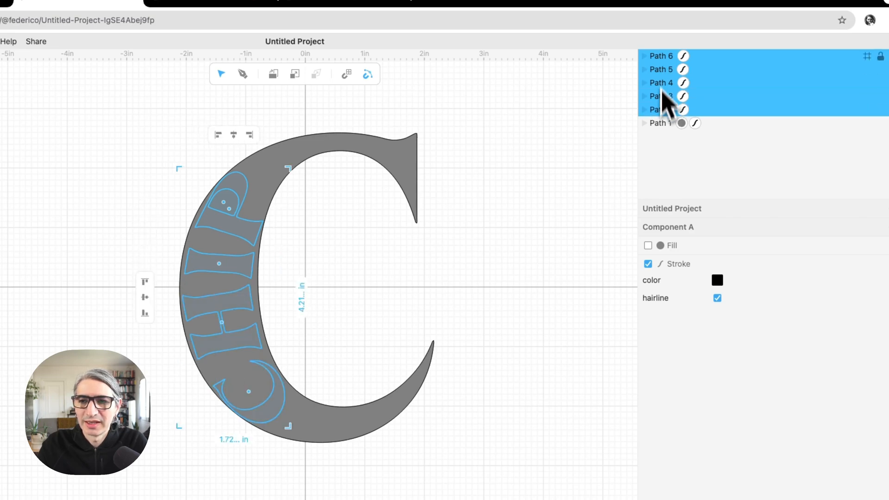
left_click(717, 280)
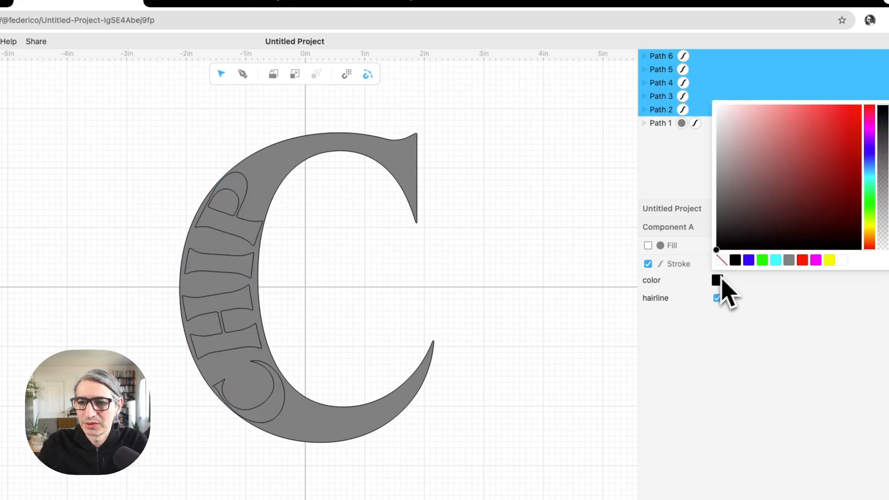
left_click(749, 260)
left_click(540, 250)
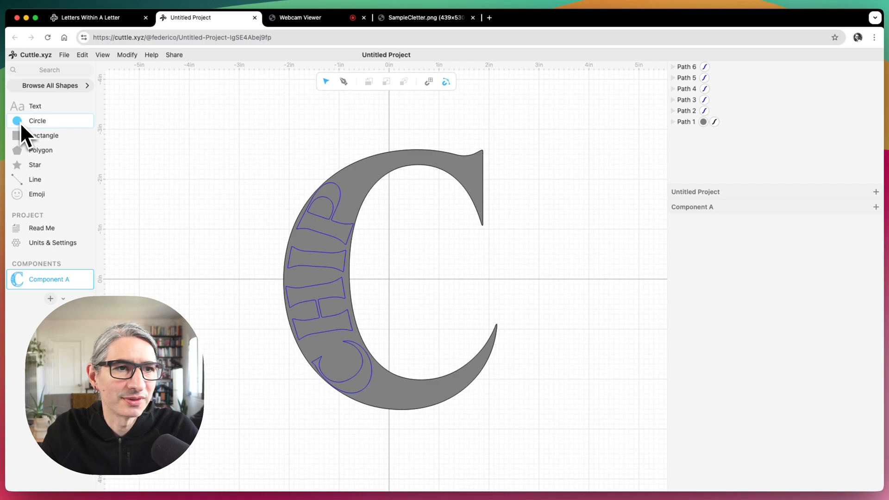
Add a 1 in circle overlapping the top of the C at about x 0.00, y -2.86, and fill it white
left_click_drag(22, 121, 282, 126)
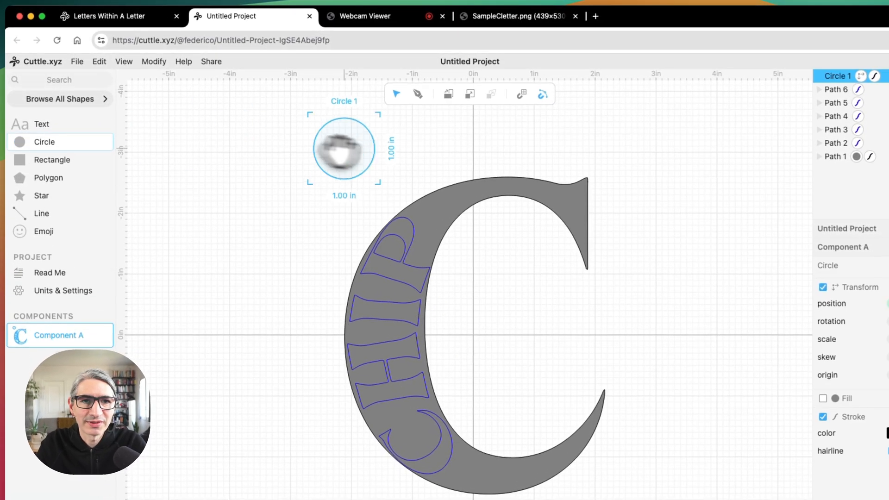
left_click_drag(340, 148, 472, 163)
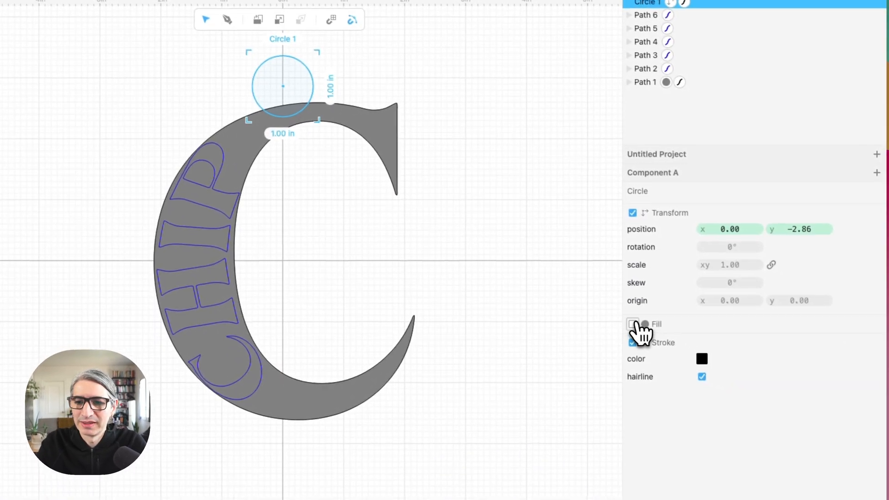
left_click(633, 324)
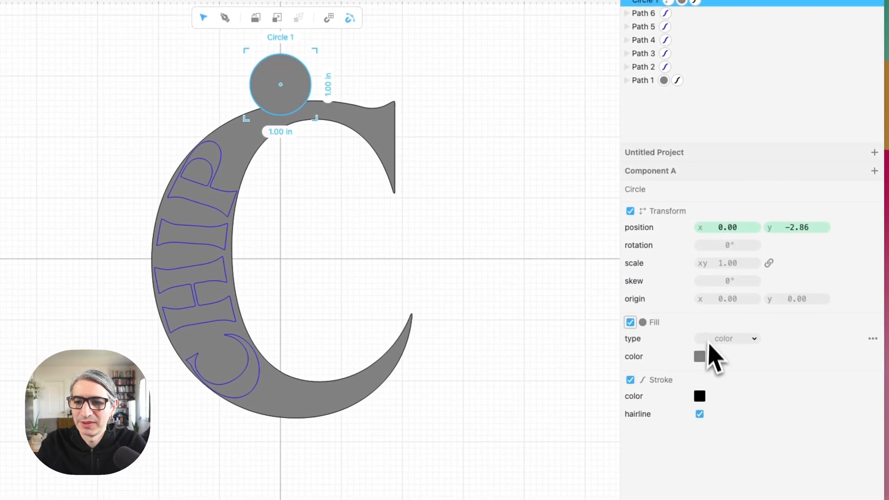
left_click(701, 359)
left_click(823, 337)
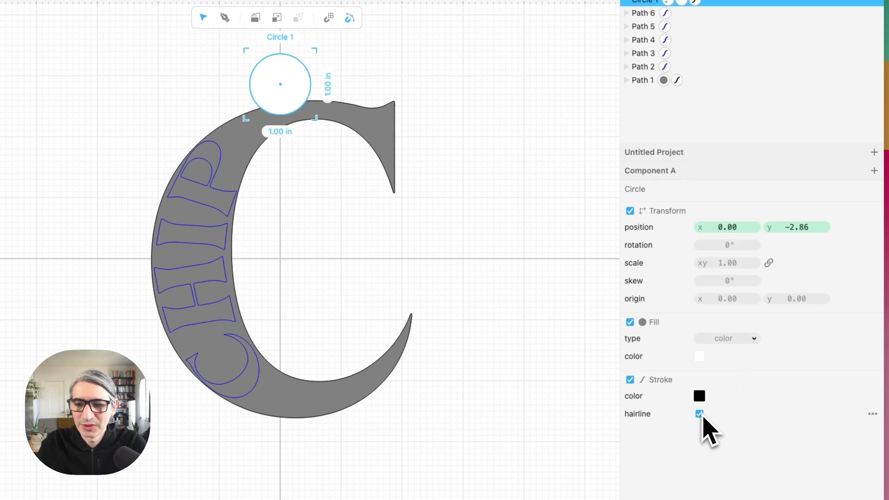
Give the circle a grey, non-hairline stroke 0.16 wide with outer alignment to form a ring
left_click(700, 398)
left_click(772, 375)
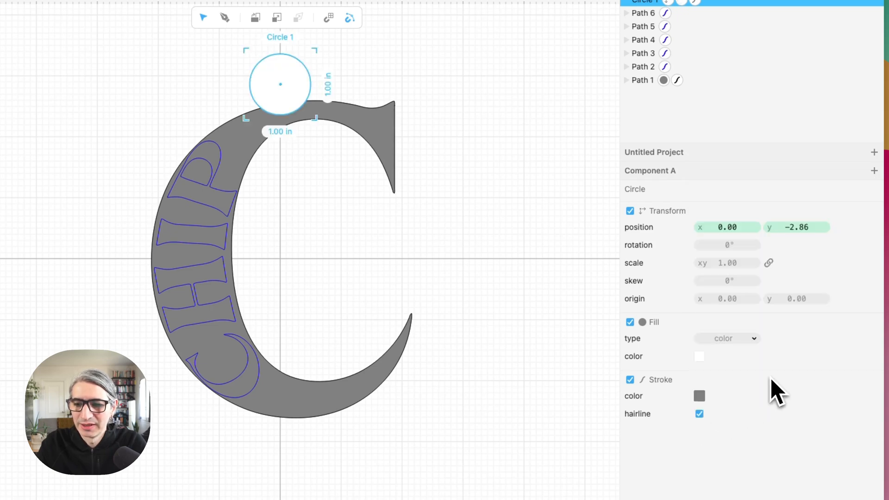
left_click(700, 414)
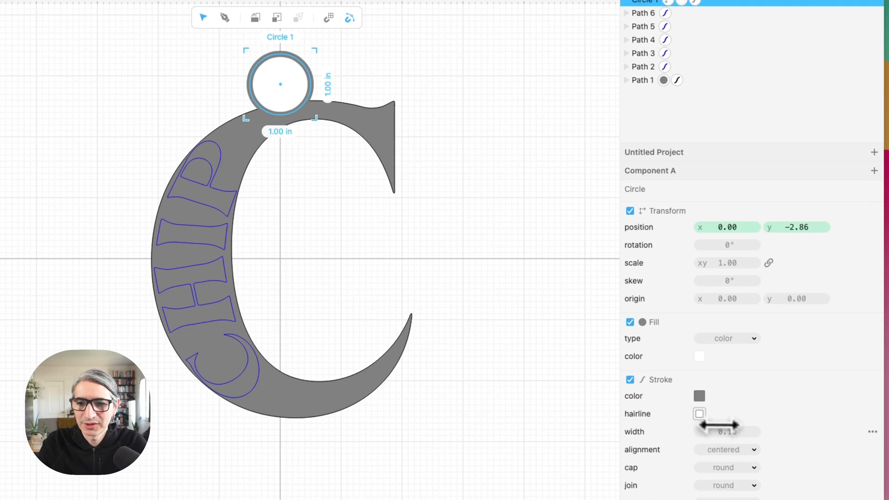
left_click_drag(726, 432, 736, 430)
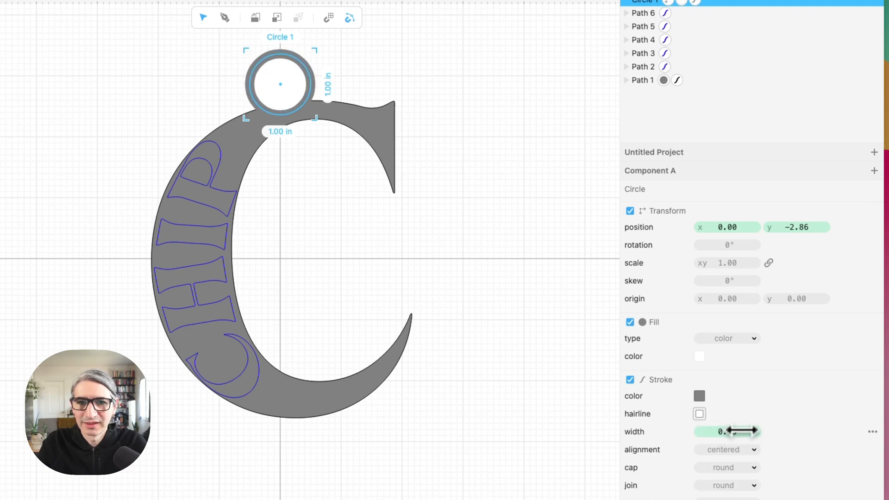
left_click(741, 450)
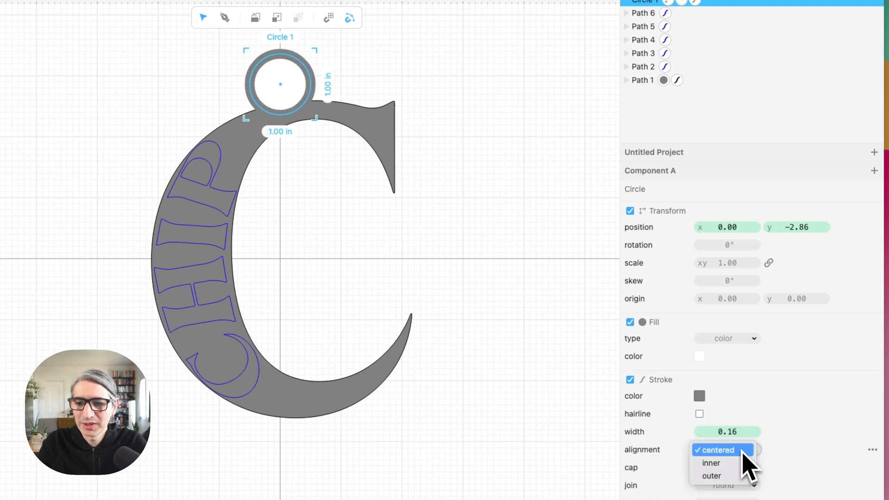
left_click(722, 476)
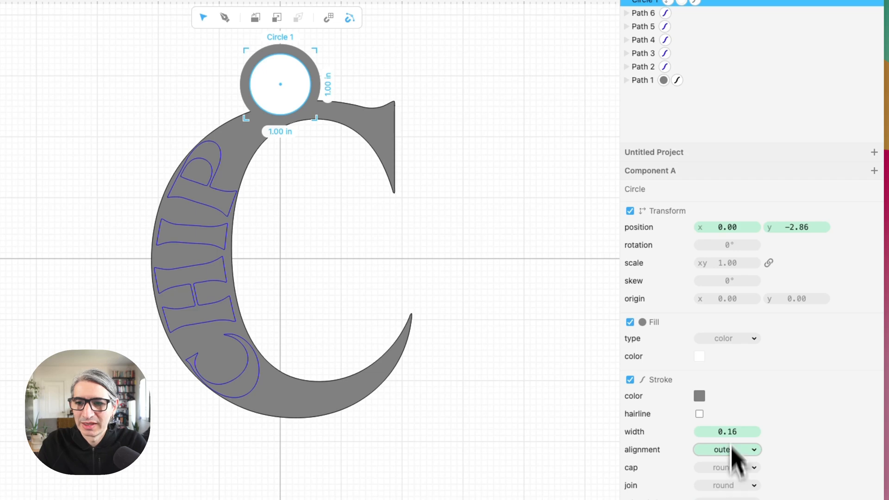
Scale the ring's circle to 0.1
left_click_drag(729, 264, 676, 270)
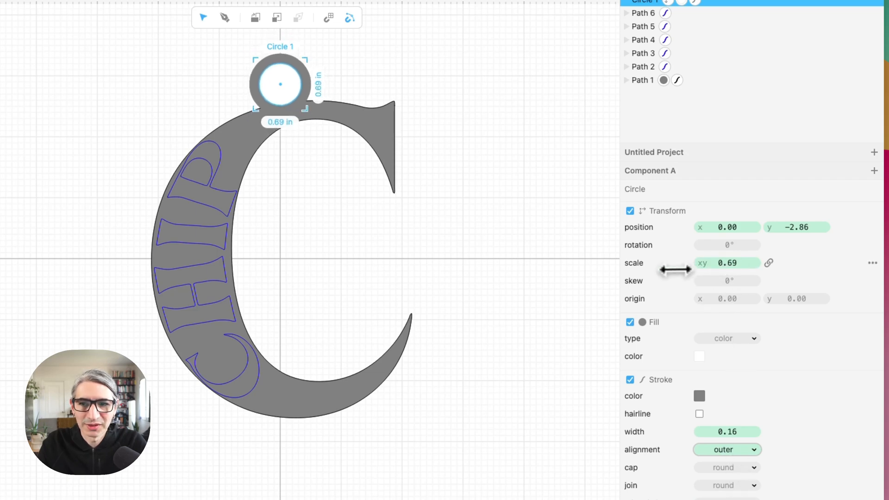
left_click_drag(734, 263, 722, 263)
left_click(727, 265)
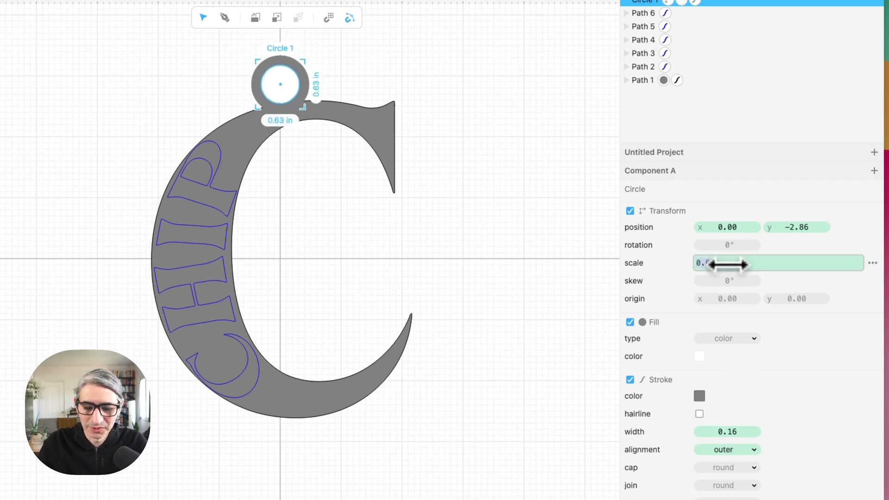
type("0.")
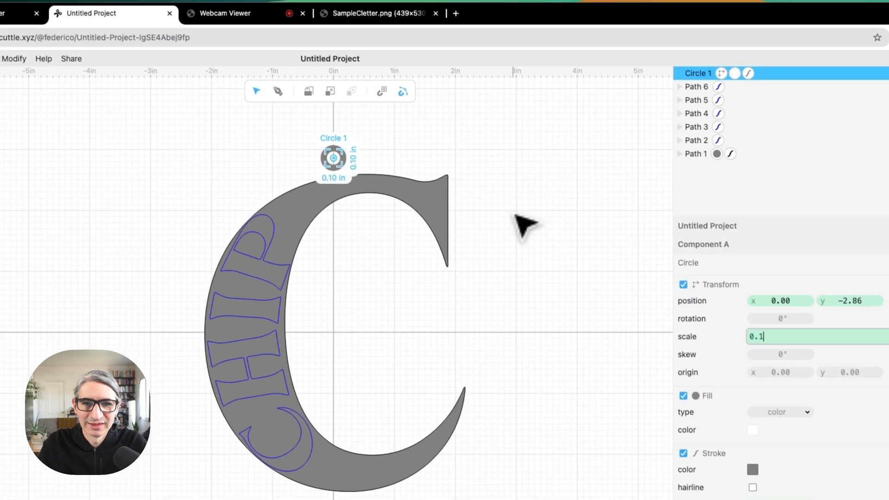
left_click(464, 140)
Move the ring down onto the C's upper edge, at about x 0.05, y -2.68
left_click(343, 165)
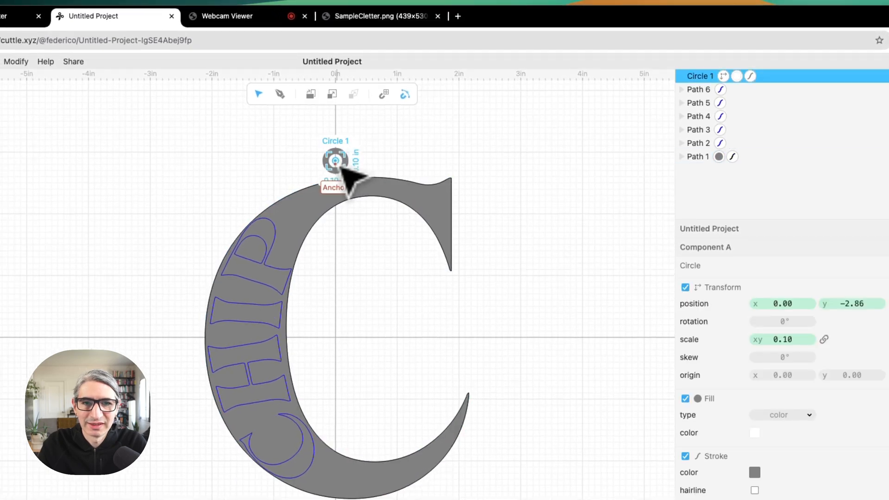
scroll(343, 163, "up", 3)
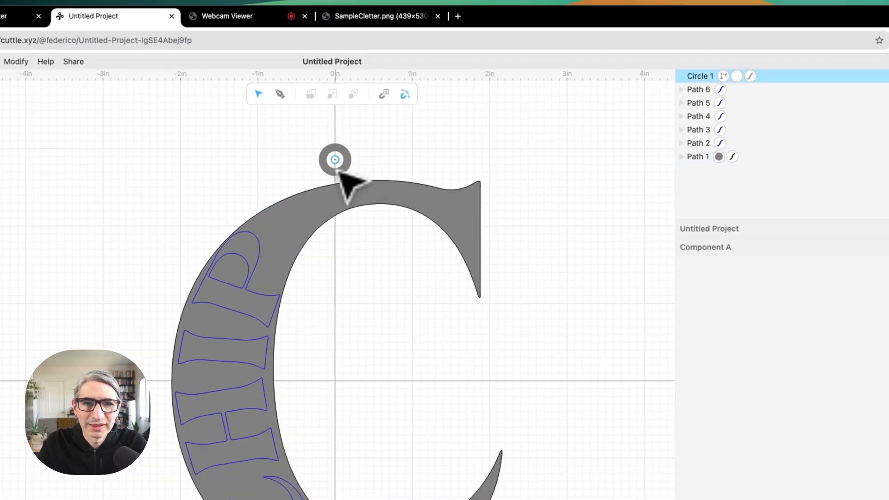
left_click_drag(340, 161, 345, 176)
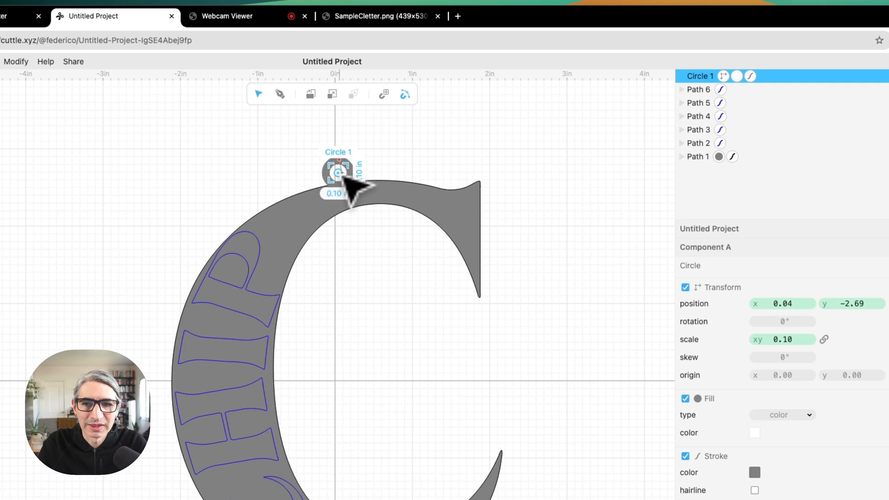
left_click(463, 401)
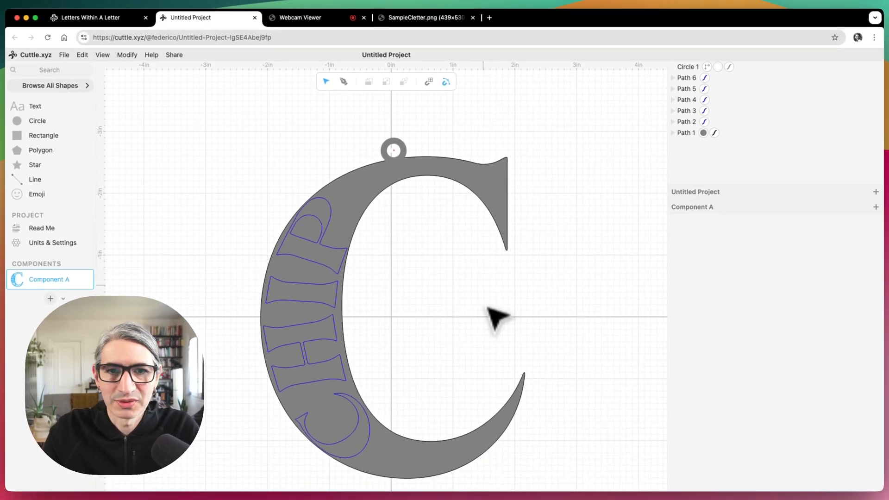
scroll(489, 296, "down", 1)
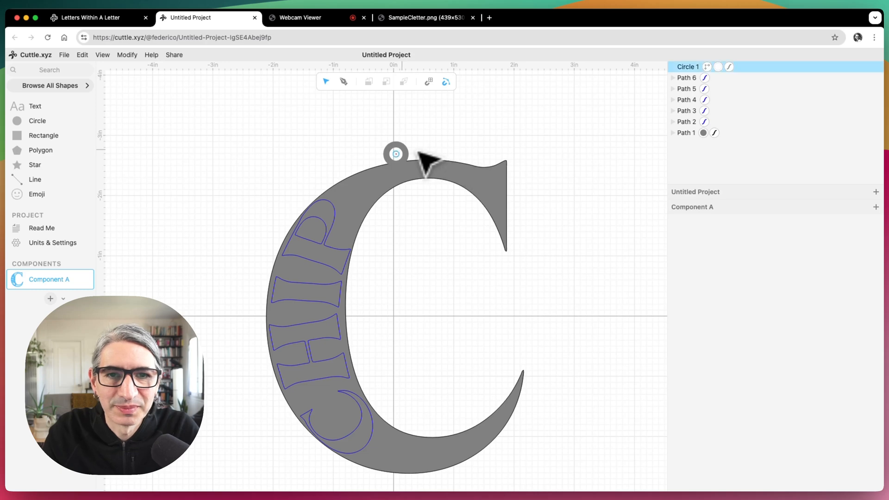
Combine the ring and the large C path with the Flatten modifier
left_click(396, 154)
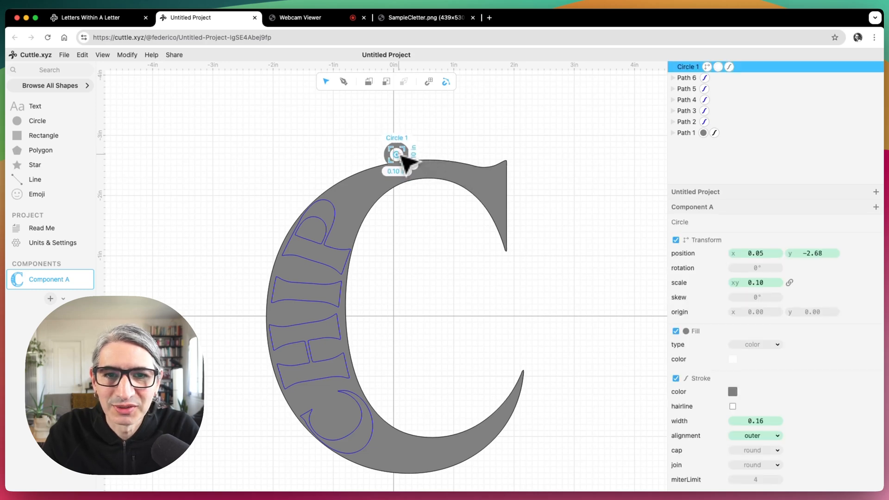
left_click(450, 135)
left_click_drag(393, 130, 467, 227)
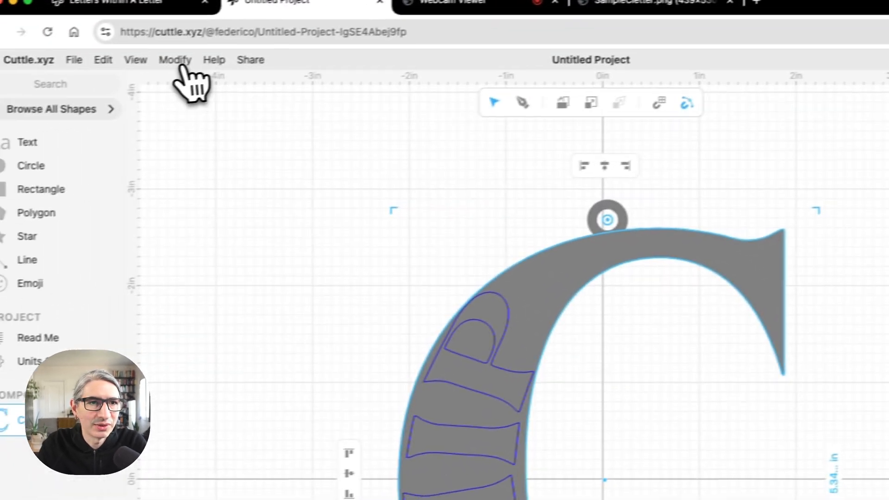
left_click(180, 65)
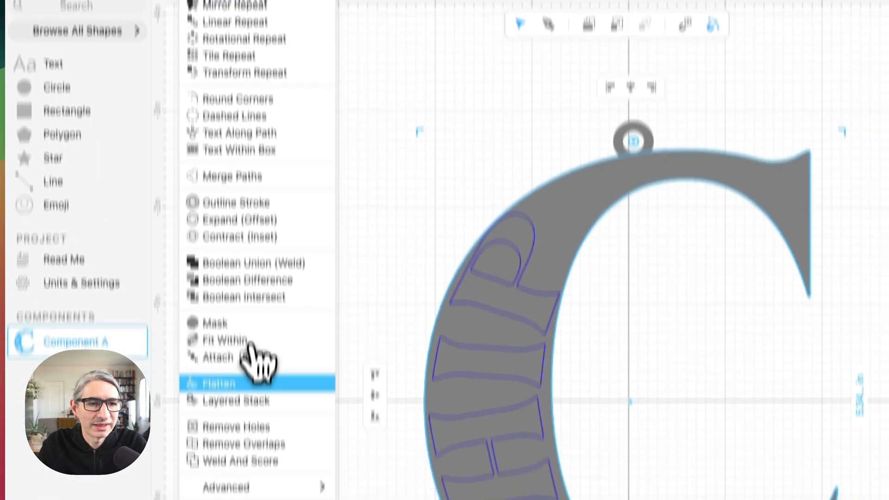
left_click(217, 458)
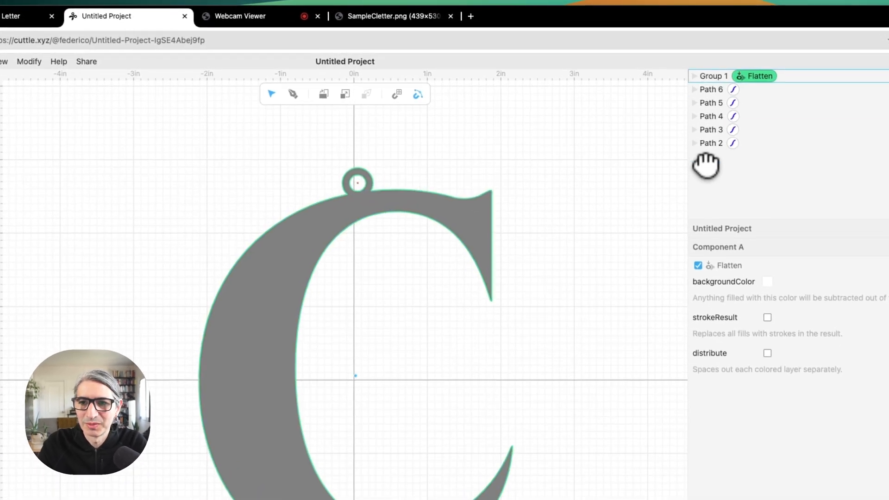
Move the flattened C and ring group behind the CHIP letter paths in the stacking order
left_click_drag(708, 153, 708, 152)
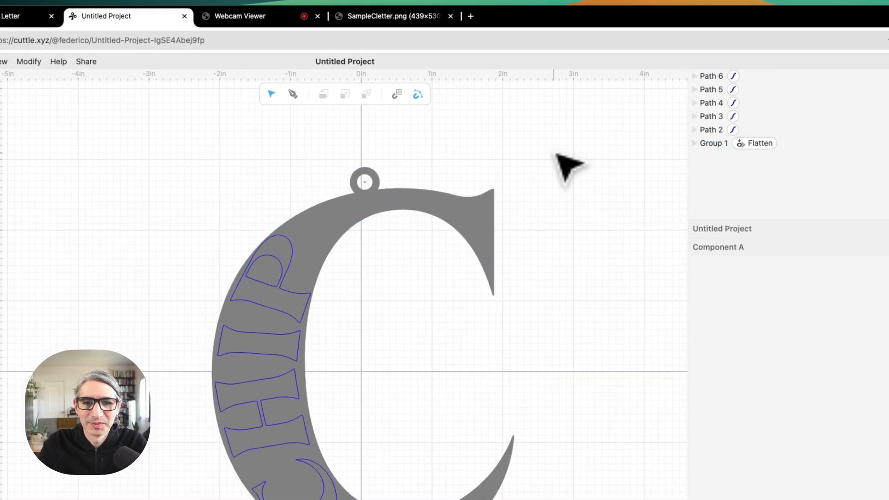
scroll(554, 155, "down", 3)
left_click_drag(545, 170, 490, 151)
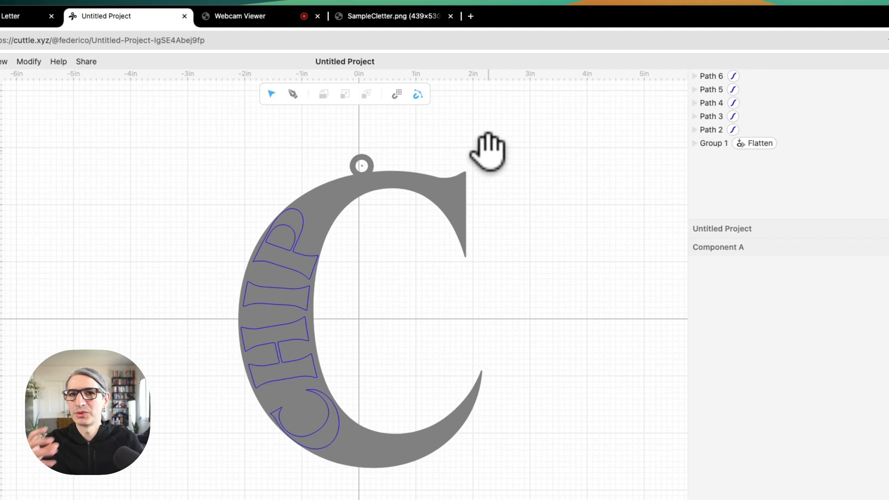